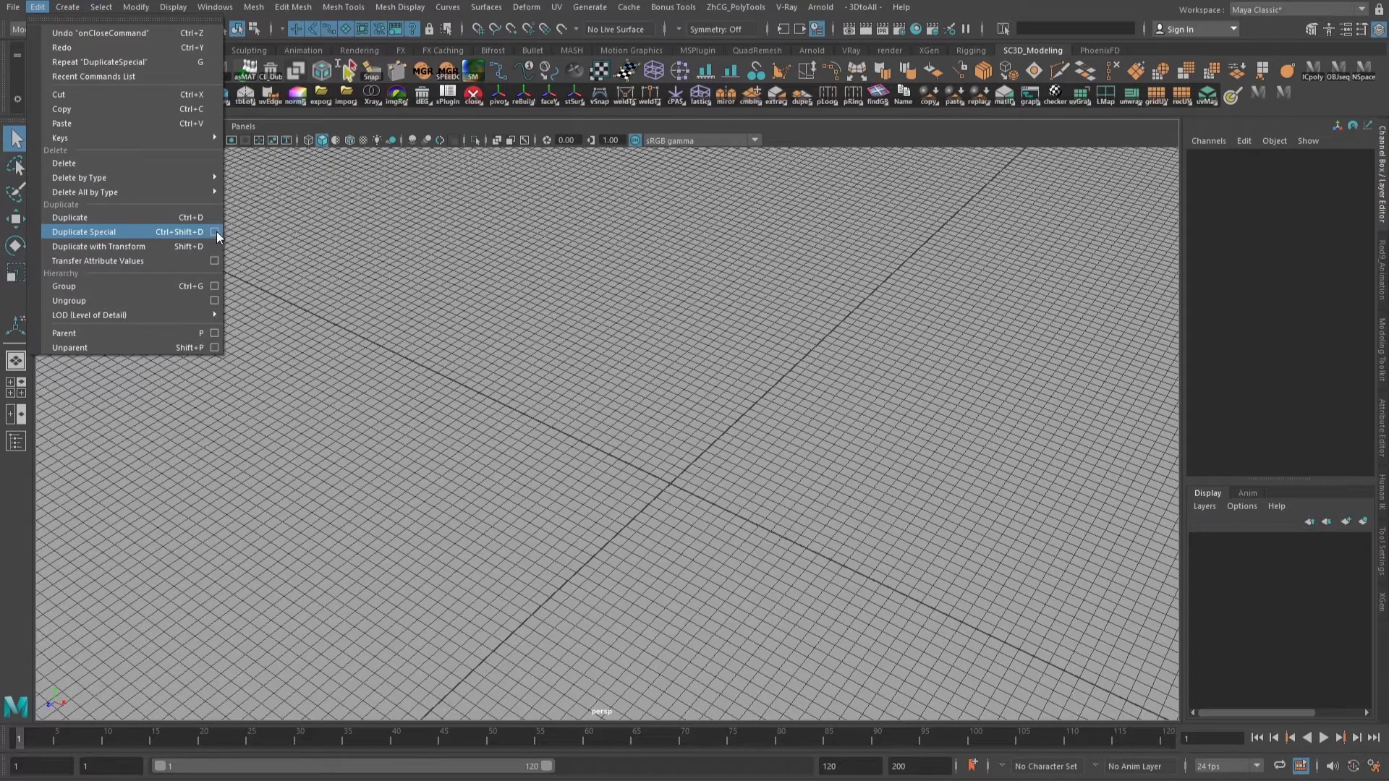
- Open the Duplicate Special options, set the geometry type to Instance, and move the dialog clear of the work area
click(214, 231)
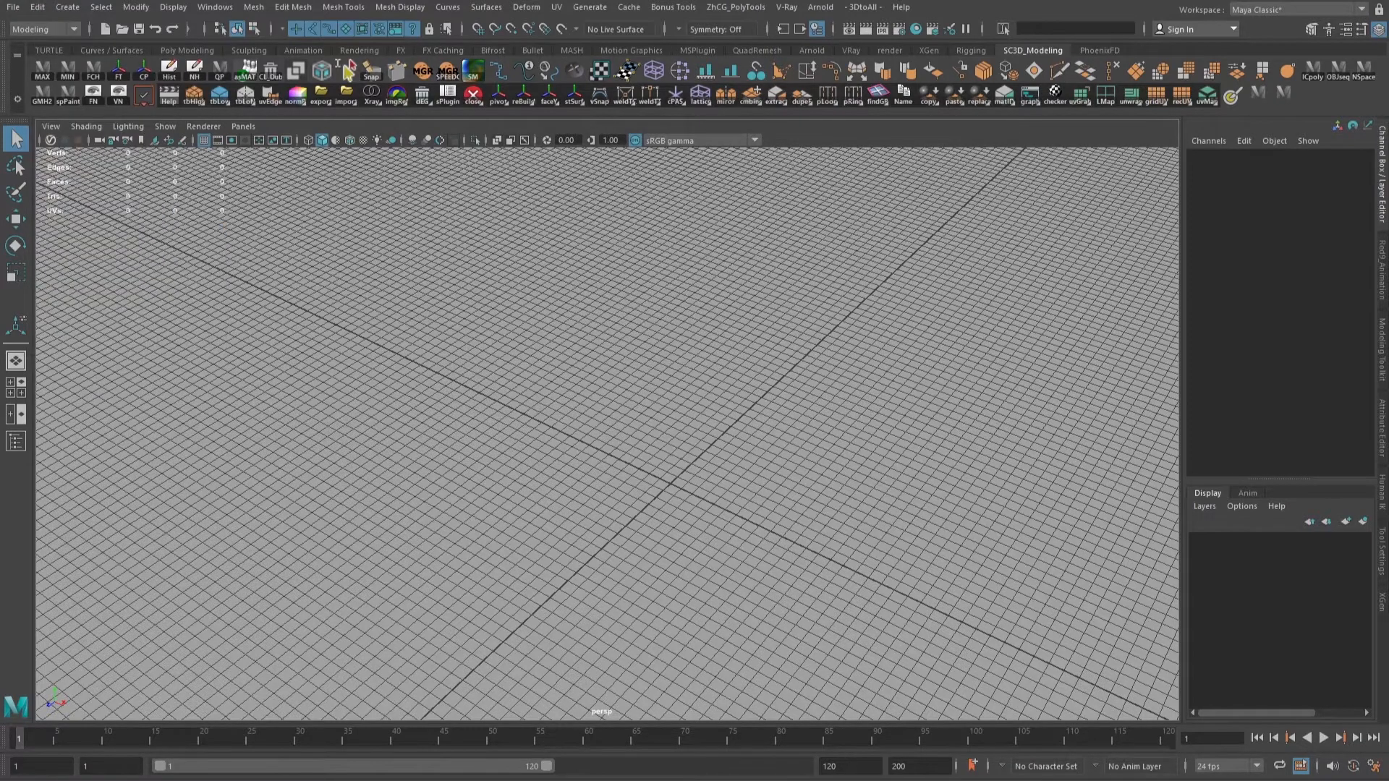
drag(545, 228, 510, 197)
click(317, 227)
click(349, 257)
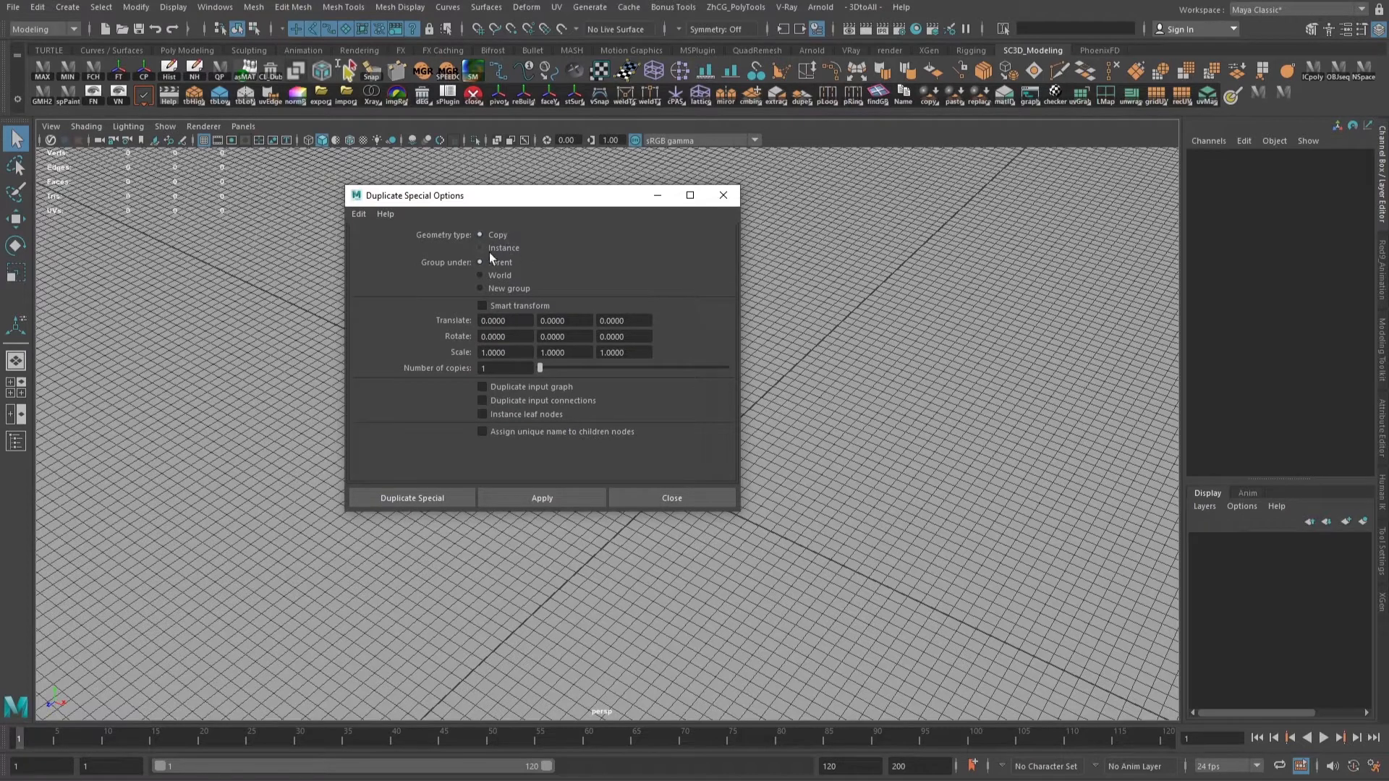
click(508, 249)
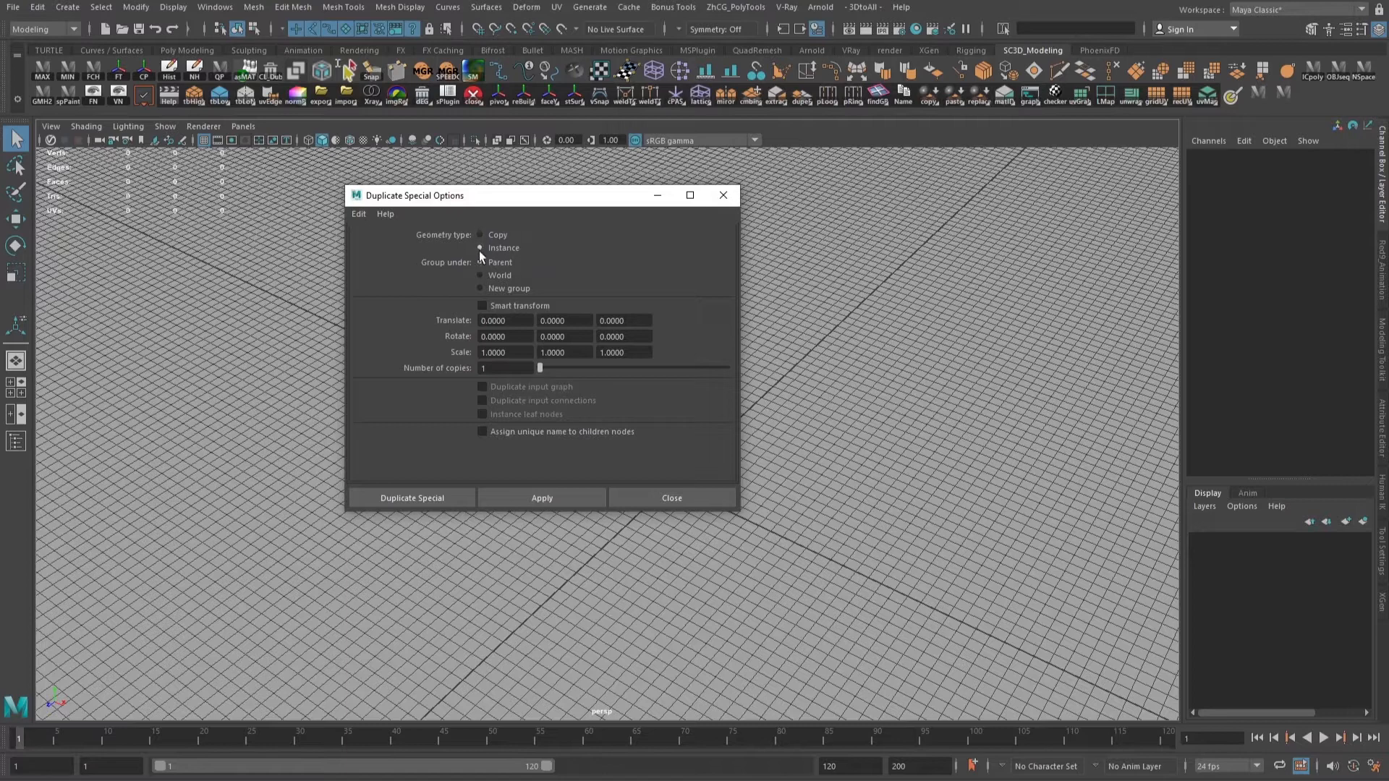
drag(518, 196, 297, 172)
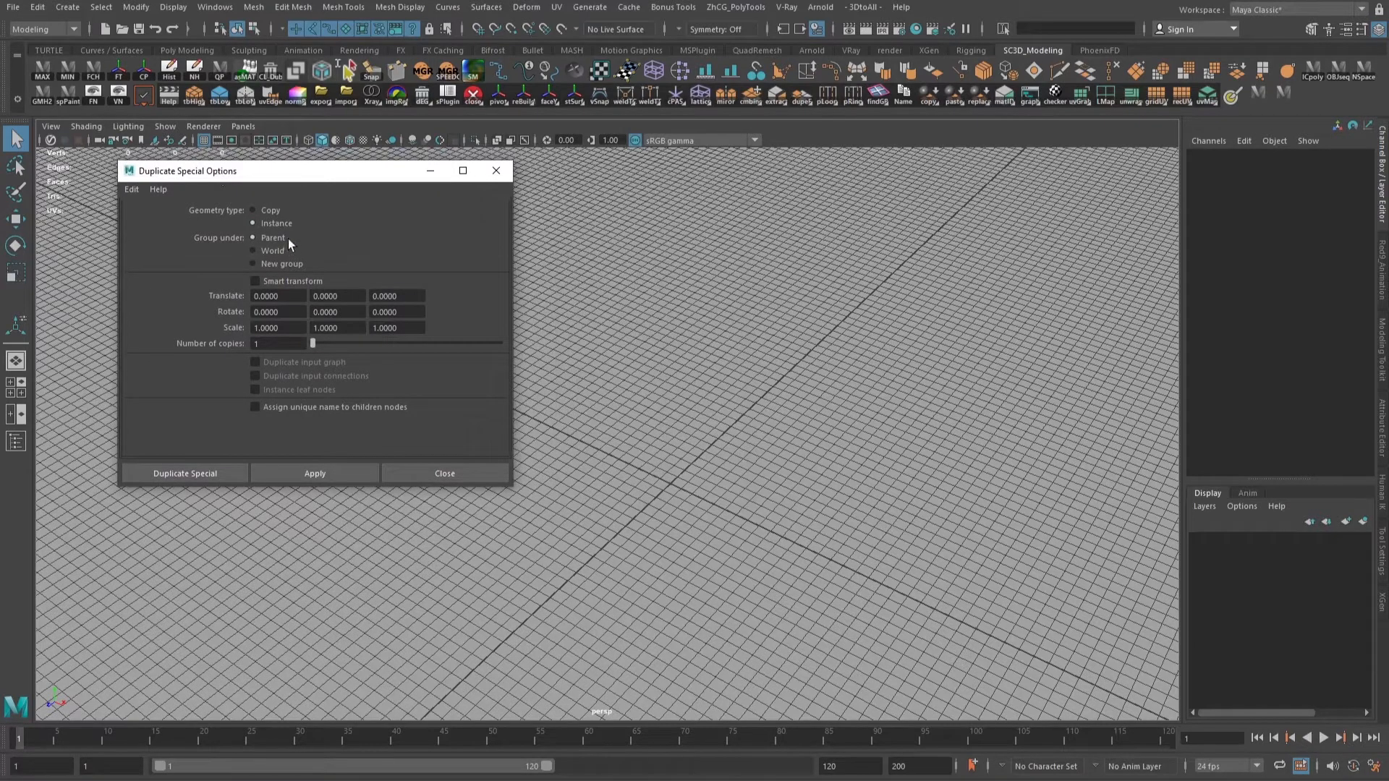
drag(380, 178, 262, 180)
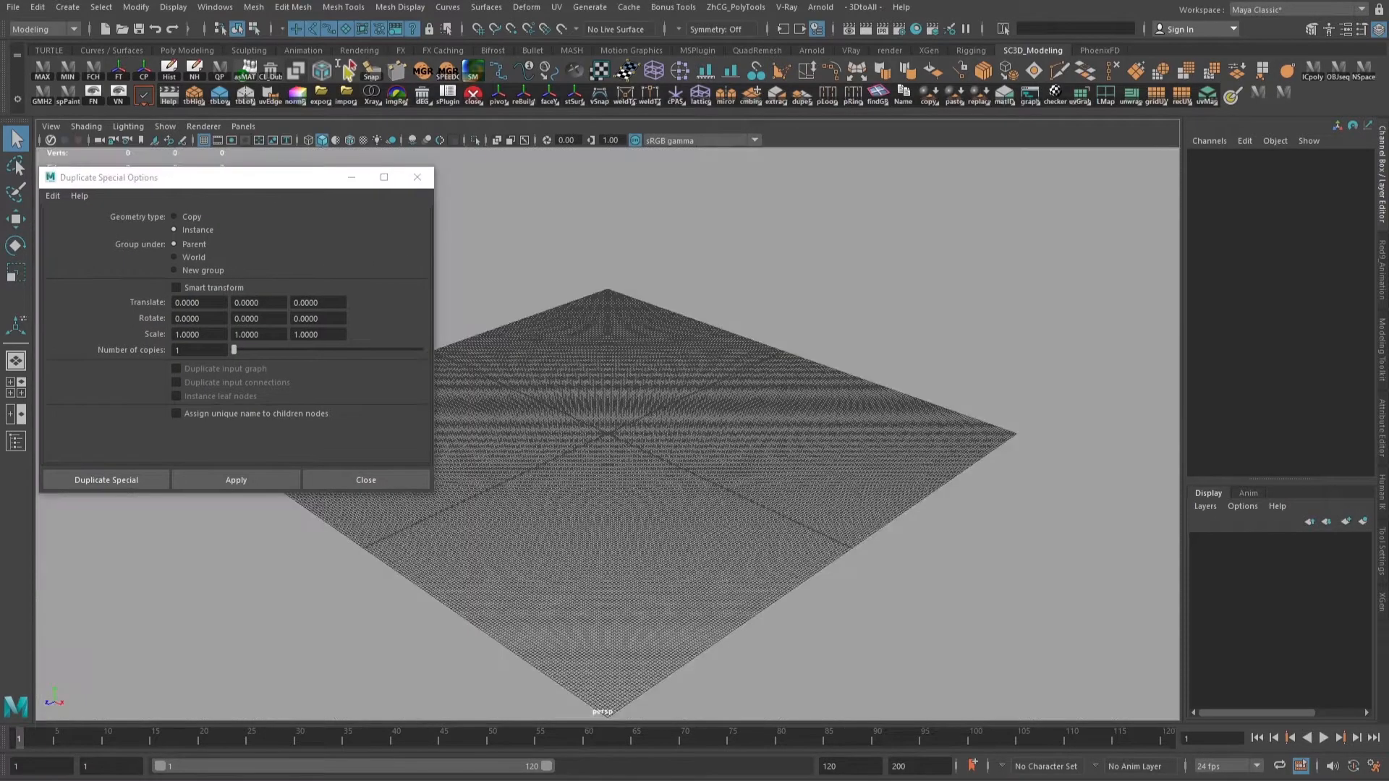
- Create a polygon cube and scale it into a flat slab of about 2.81 by 0.33 by 3.65
alt+drag(619, 485, 688, 505)
alt+right_drag(687, 505, 796, 487)
alt+drag(796, 486, 688, 410)
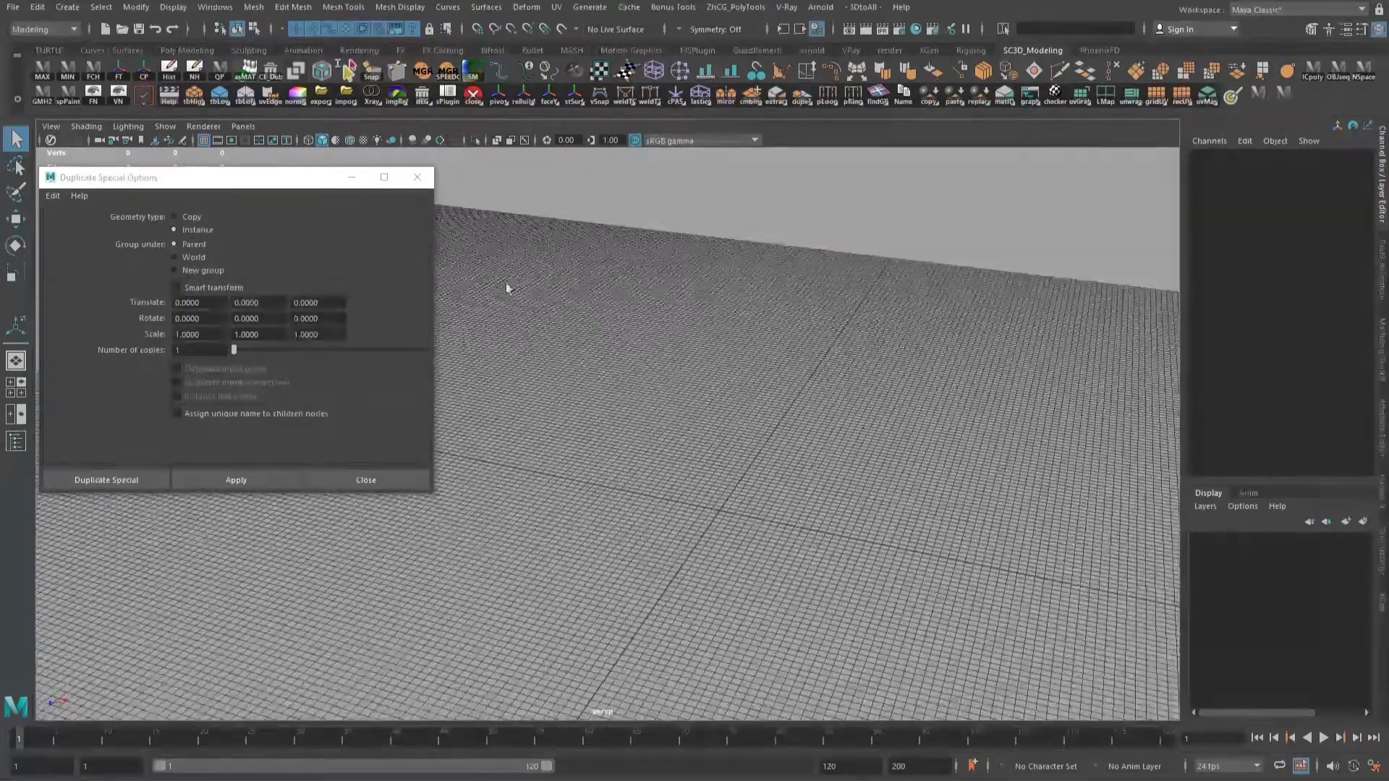
click(64, 7)
mouse_move(101, 55)
click(278, 72)
key(f)
alt+right_drag(772, 369, 546, 317)
key(r)
drag(608, 374, 691, 480)
key(w)
- Duplicate the slab twice as regular copies, placing them in a row at about X 3.67 and X 7.28
alt+drag(711, 550, 746, 469)
key(ctrl+d)
drag(697, 408, 1045, 466)
key(ctrl+d)
alt+drag(921, 471, 843, 366)
mouse_move(623, 481)
alt+mouse_down()
mouse_move(788, 462)
mouse_move(620, 461)
alt+mouse_up()
click(630, 466)
click(832, 437)
click(988, 409)
alt+drag(777, 536, 732, 519)
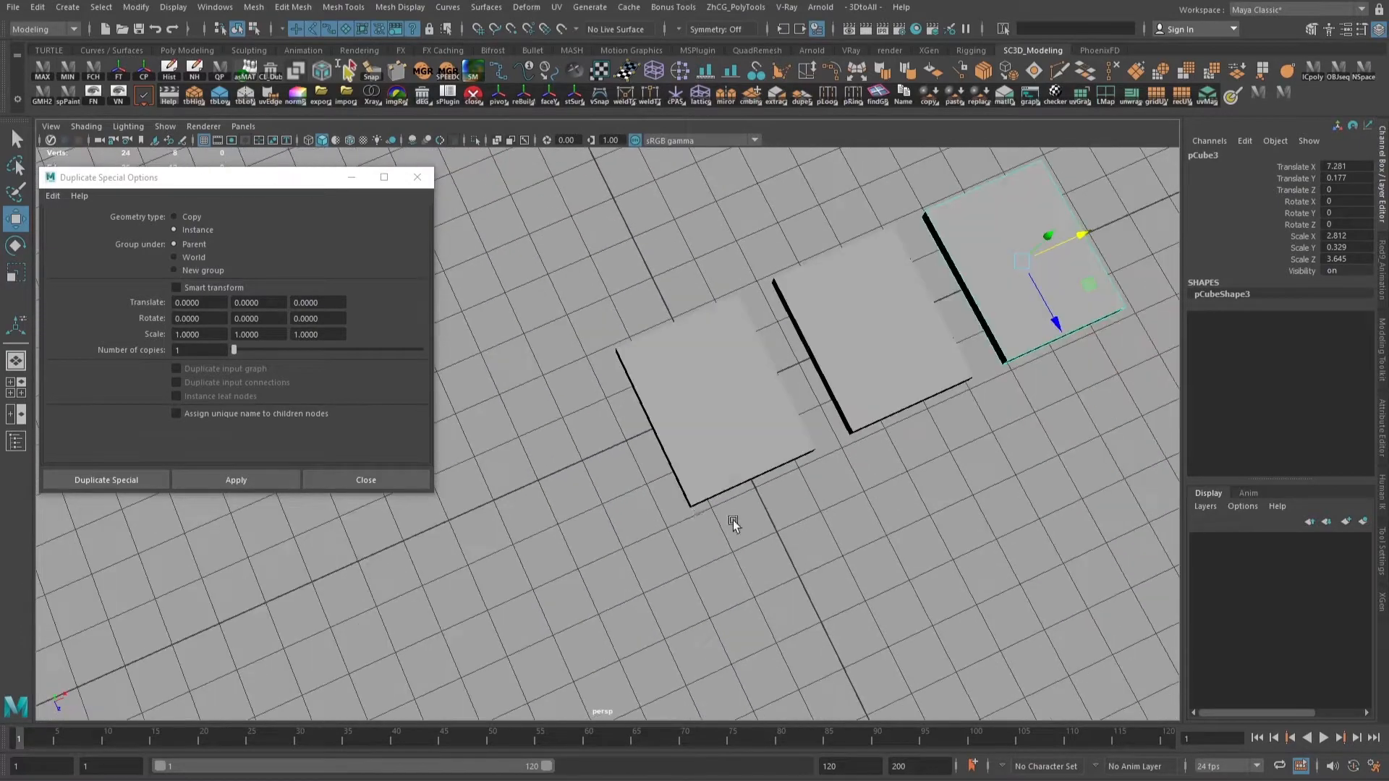
- Create an instance of the original slab and move it beside the original, about 4.36 units along Z
click(693, 447)
alt+drag(673, 484, 788, 517)
alt+middle_drag(554, 445, 661, 509)
key(q)
alt+right_drag(661, 509, 760, 512)
alt+drag(760, 511, 716, 517)
alt+middle_drag(716, 517, 723, 577)
alt+drag(701, 463, 777, 474)
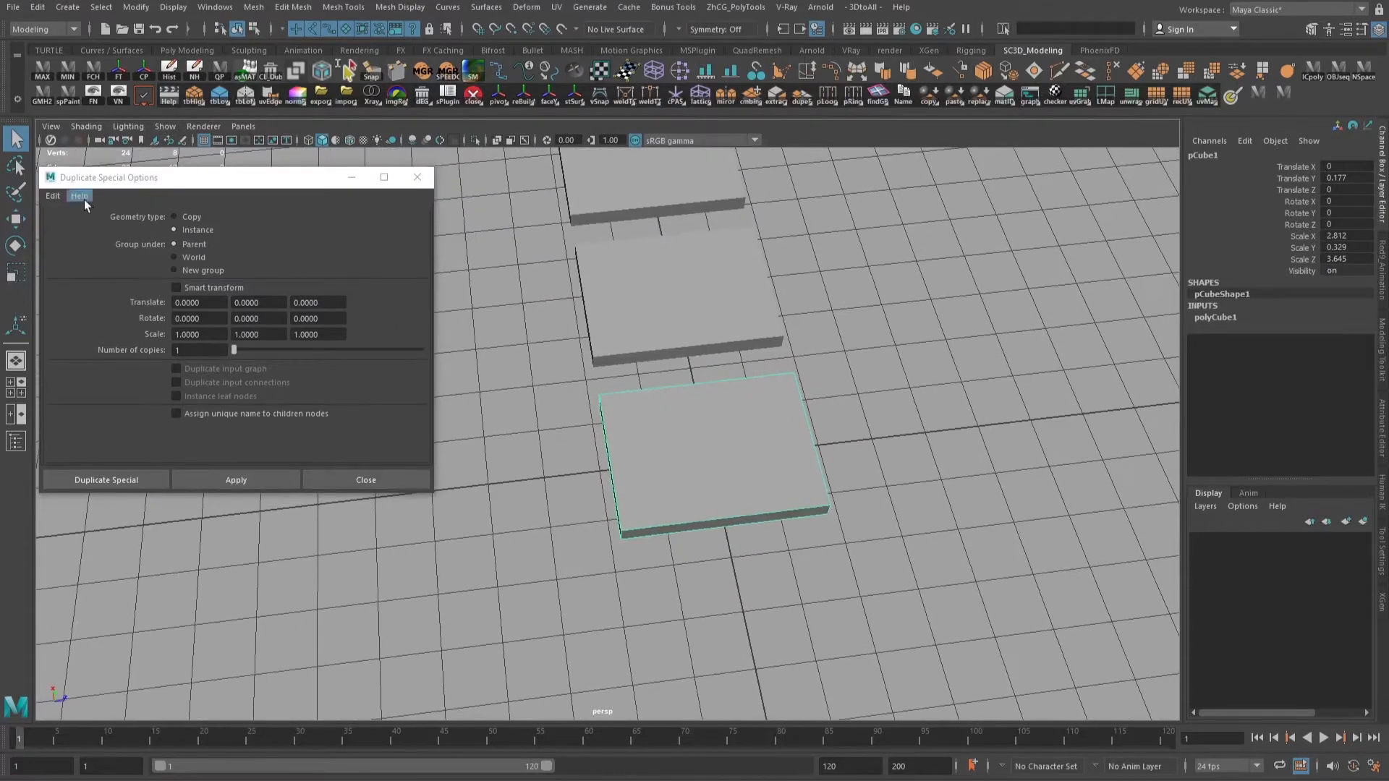
alt+middle_drag(790, 495, 800, 437)
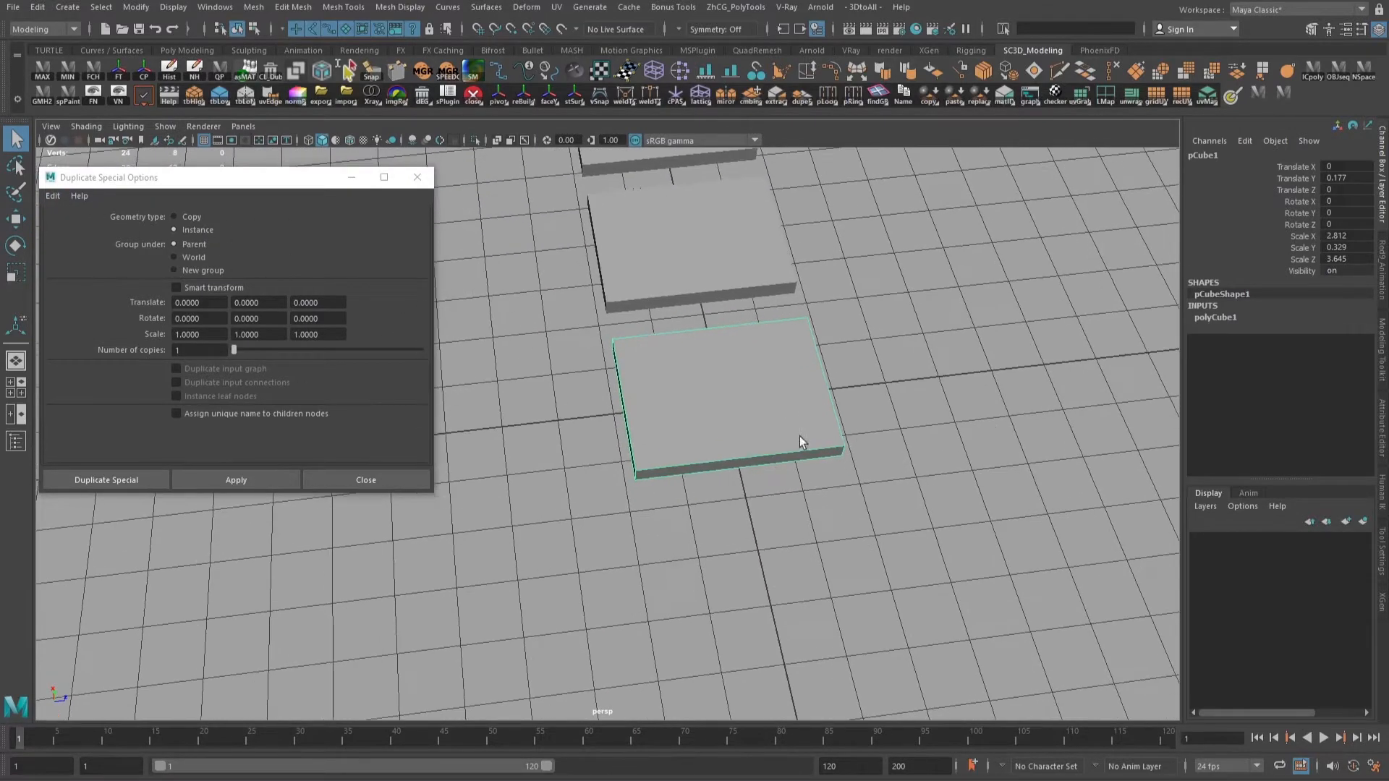
alt+drag(654, 413, 686, 499)
click(278, 483)
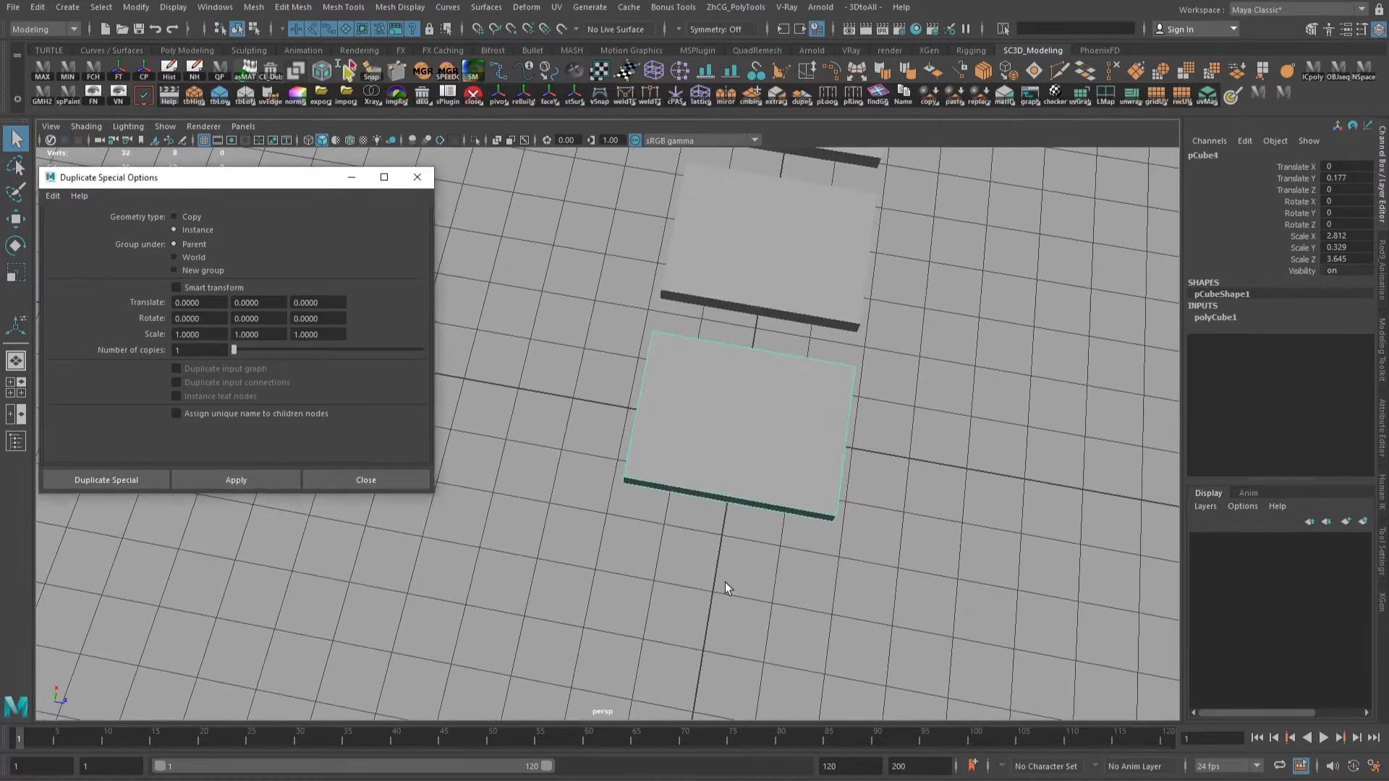
alt+drag(657, 598, 658, 490)
key(w)
drag(687, 397, 982, 465)
- Try moving the near corner vertices of the original slab to test the instance link, and undo the change
right_drag(673, 434, 543, 415)
alt+middle_drag(487, 404, 598, 465)
drag(598, 465, 689, 553)
click(585, 518)
drag(595, 478, 686, 550)
alt+middle_drag(575, 482, 521, 497)
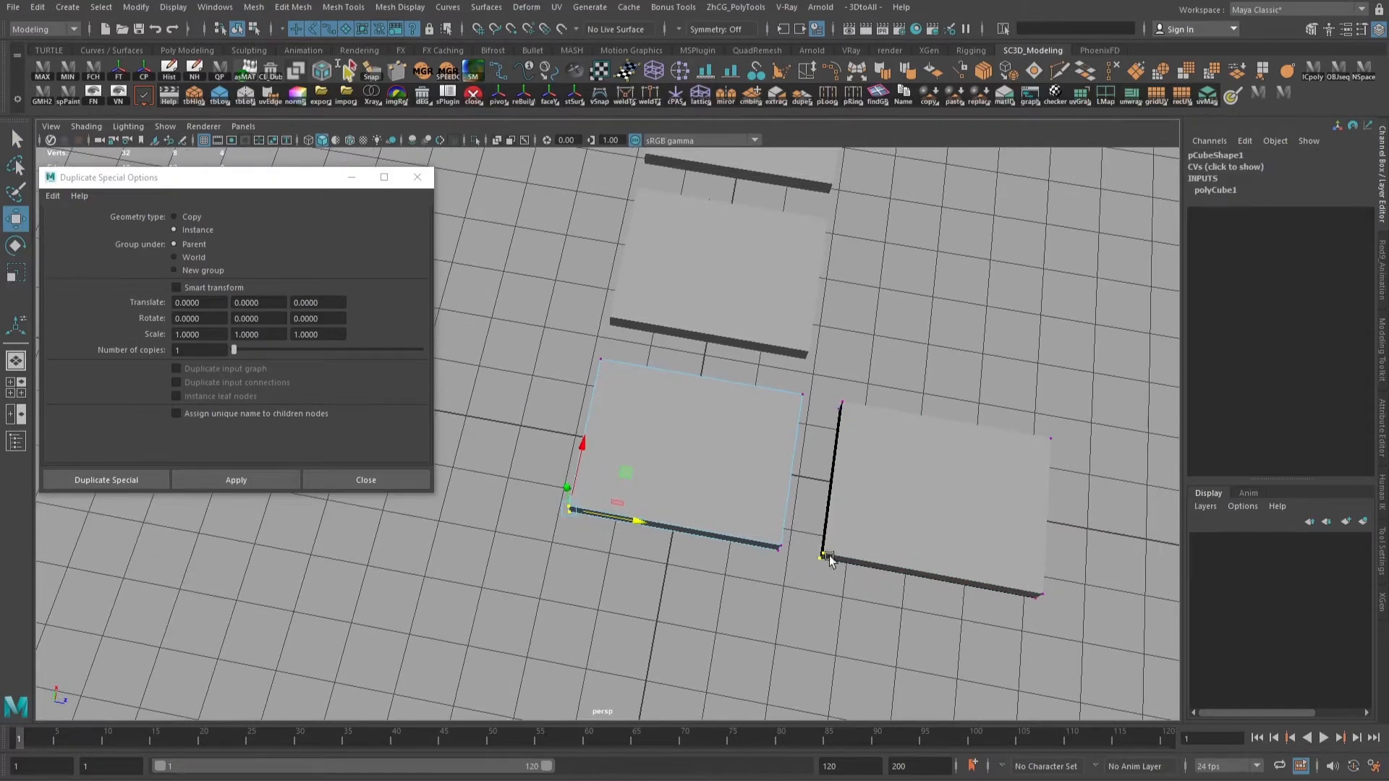
middle_drag(615, 471, 651, 469)
alt+middle_drag(769, 571, 746, 566)
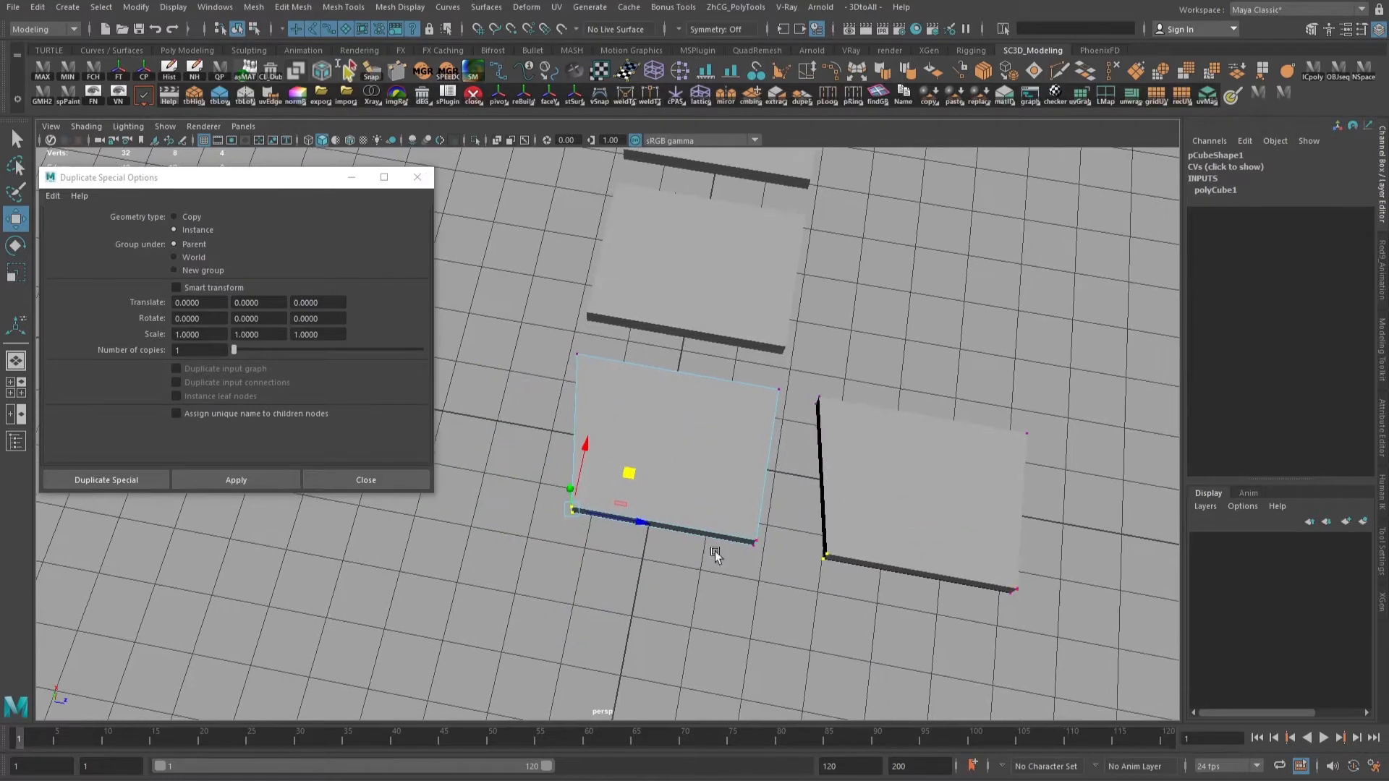
alt+drag(644, 487, 548, 524)
key(r)
key(ctrl+z)
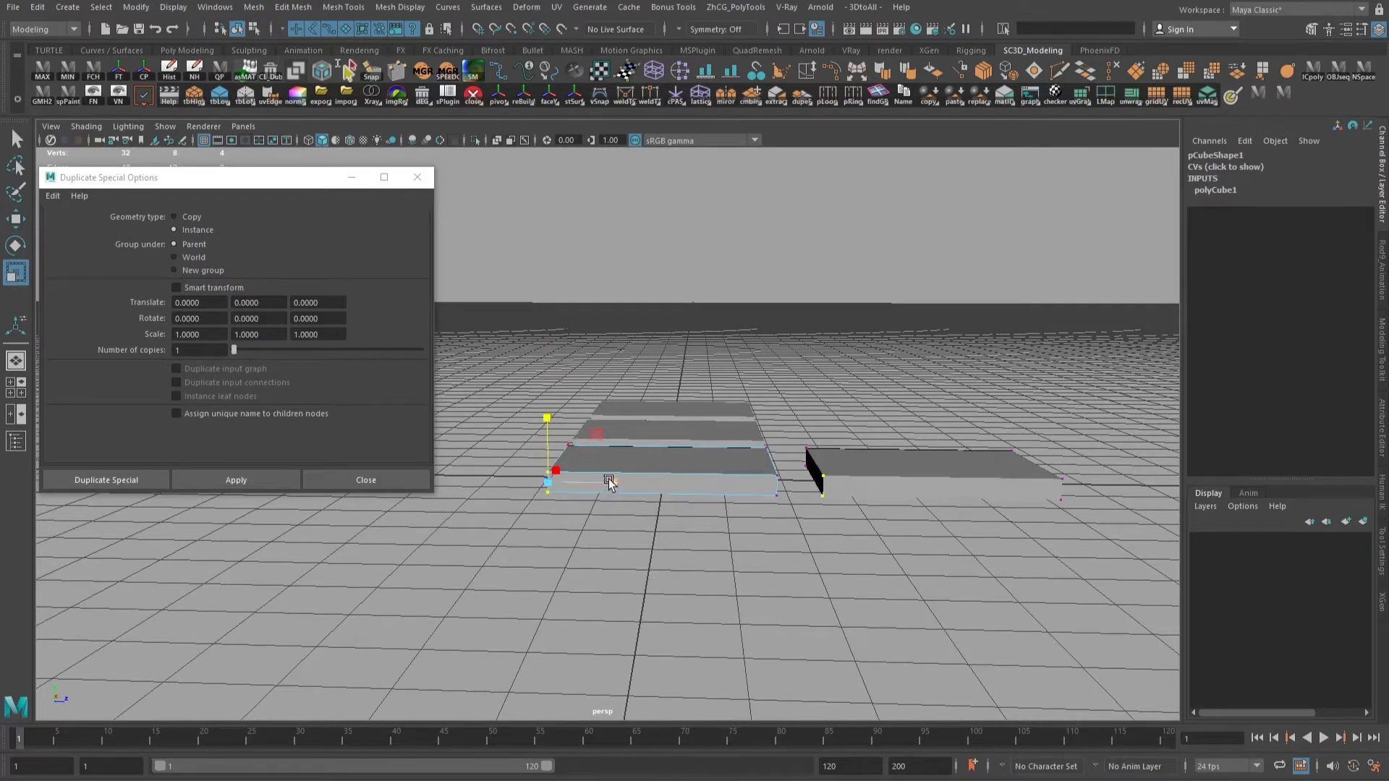
- Try pulling the same corner vertices inward and rotating them, and undo the changes
key(w)
alt+drag(574, 437, 595, 560)
drag(605, 457, 654, 393)
key(e)
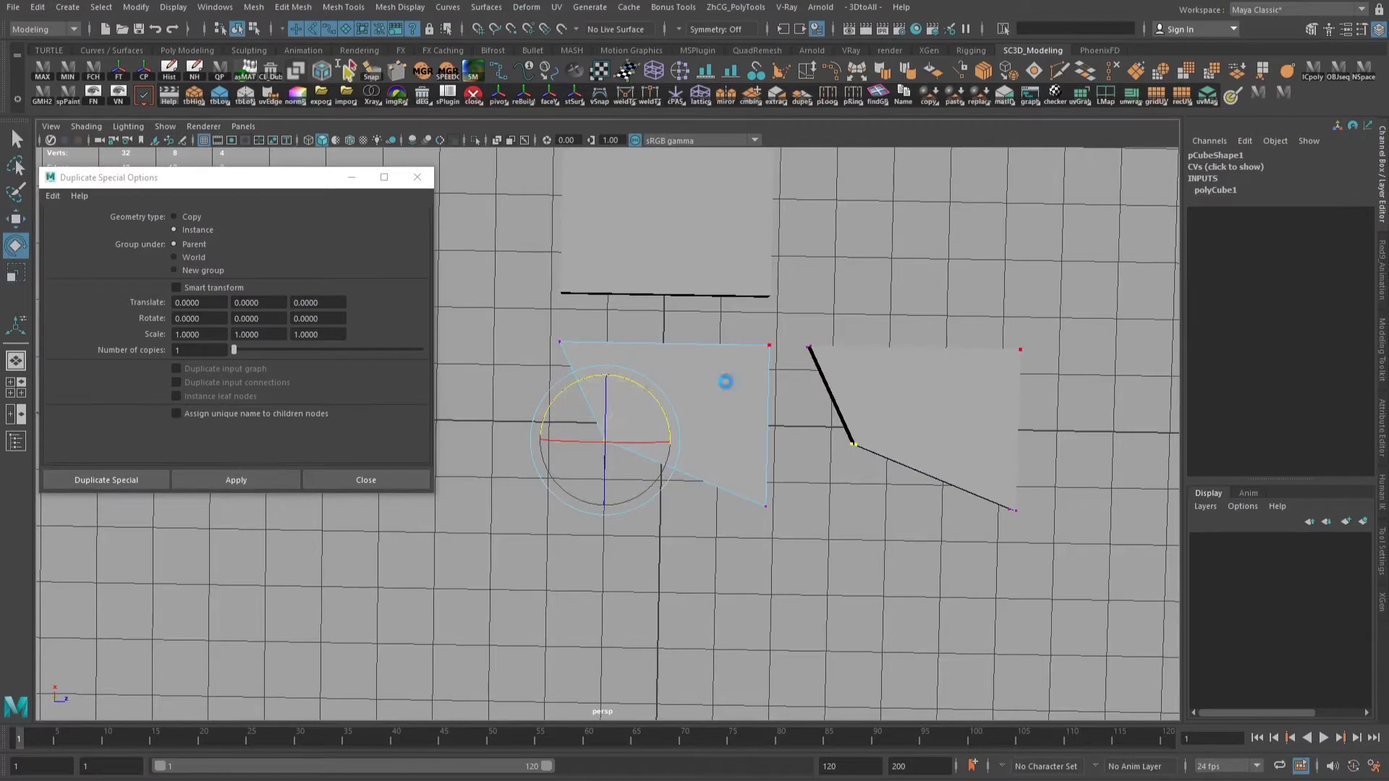
drag(614, 443, 623, 448)
drag(631, 346, 759, 372)
key(q)
key(ctrl+z)
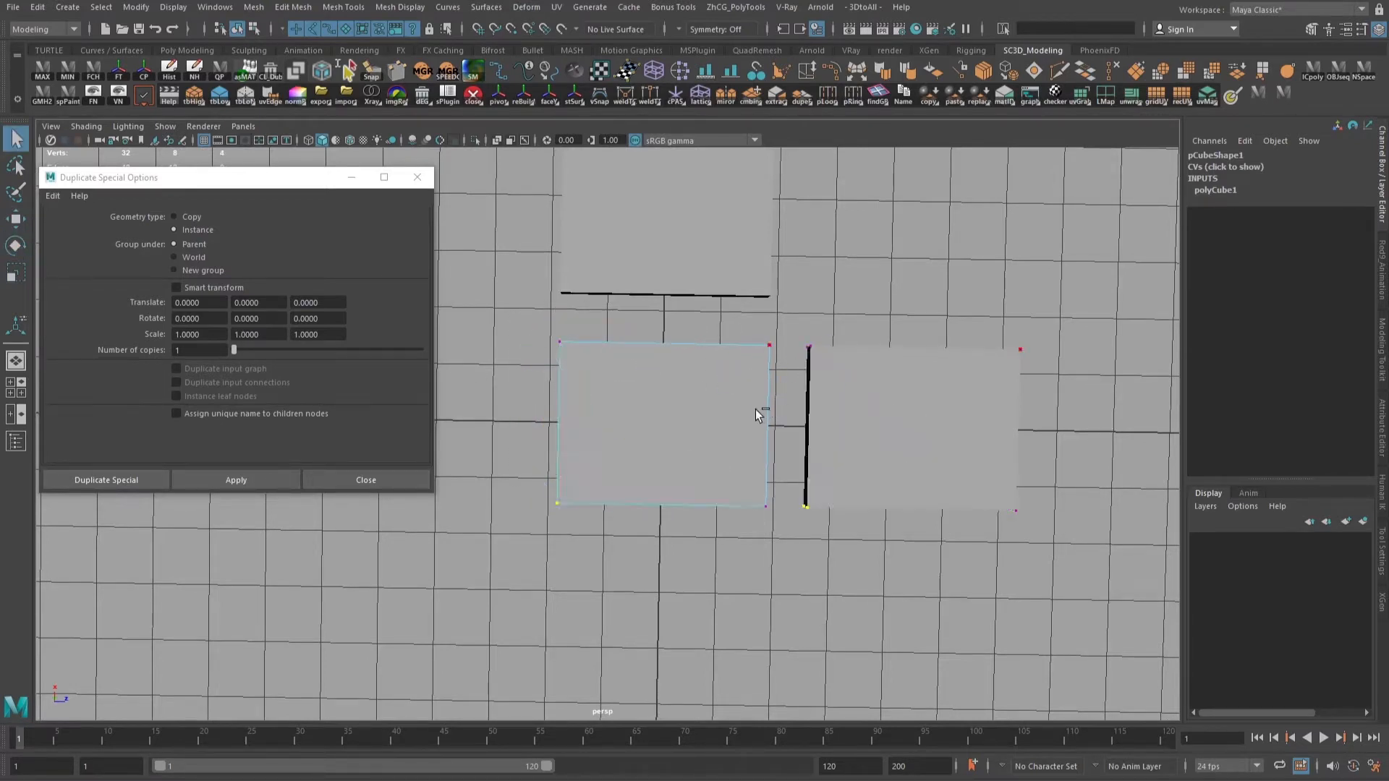
- Select the edges across the original slab and connect them with three segments
right_drag(662, 401, 667, 441)
drag(511, 398, 788, 424)
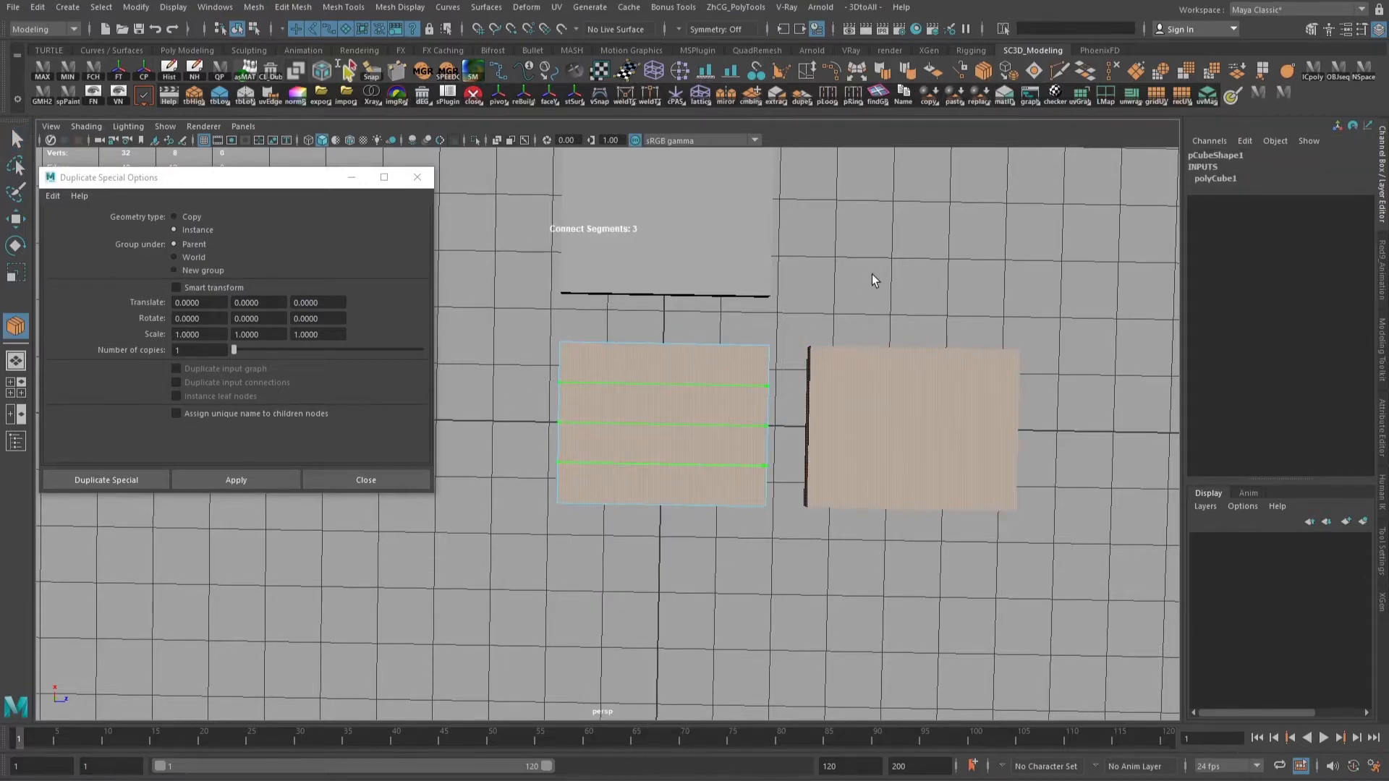
key(q)
- Extrude one of the strip faces on top of the original slab upward into an upright wall
alt+drag(871, 275, 822, 402)
alt+drag(772, 480, 703, 324)
click(665, 395)
key(w)
shift+drag(629, 384, 631, 290)
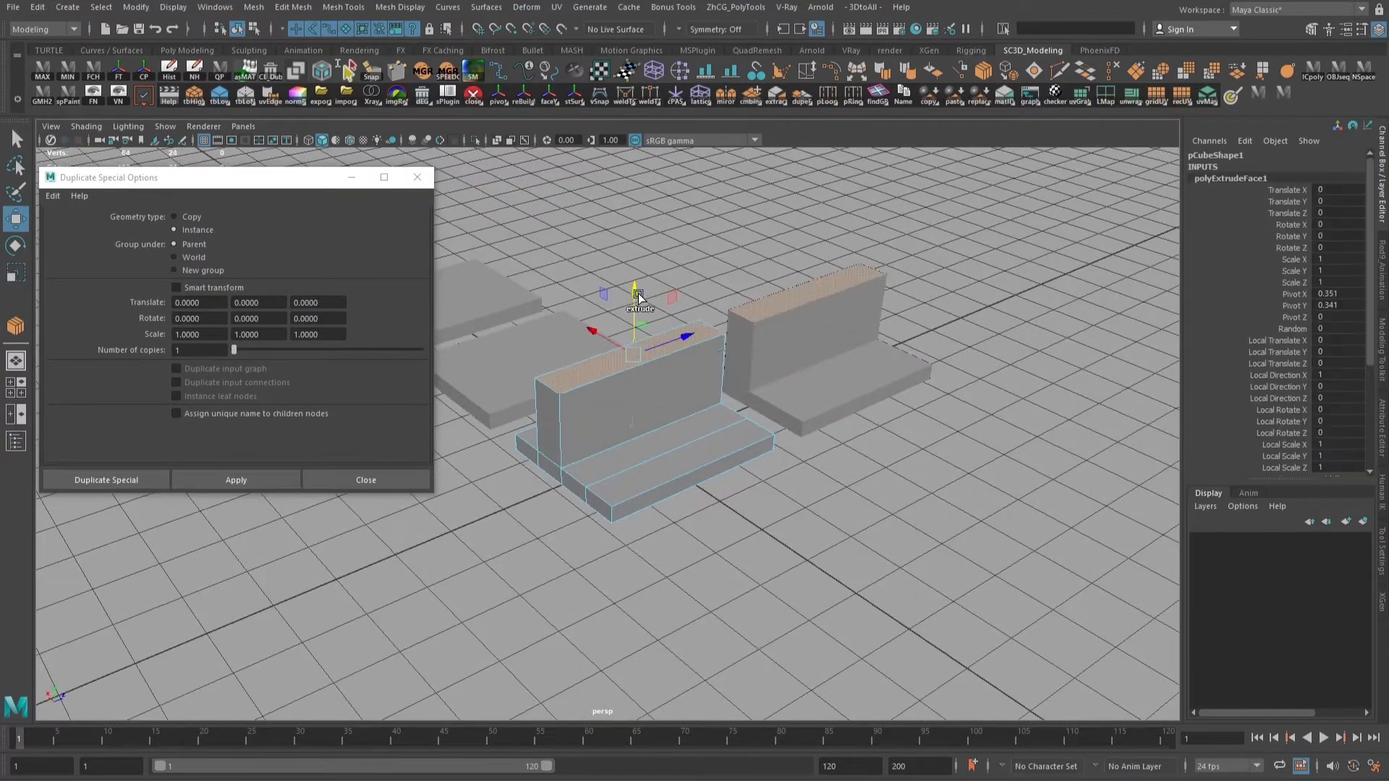
- Extrude the long side face of the upright wall outward to form a protruding block
click(646, 399)
key(r)
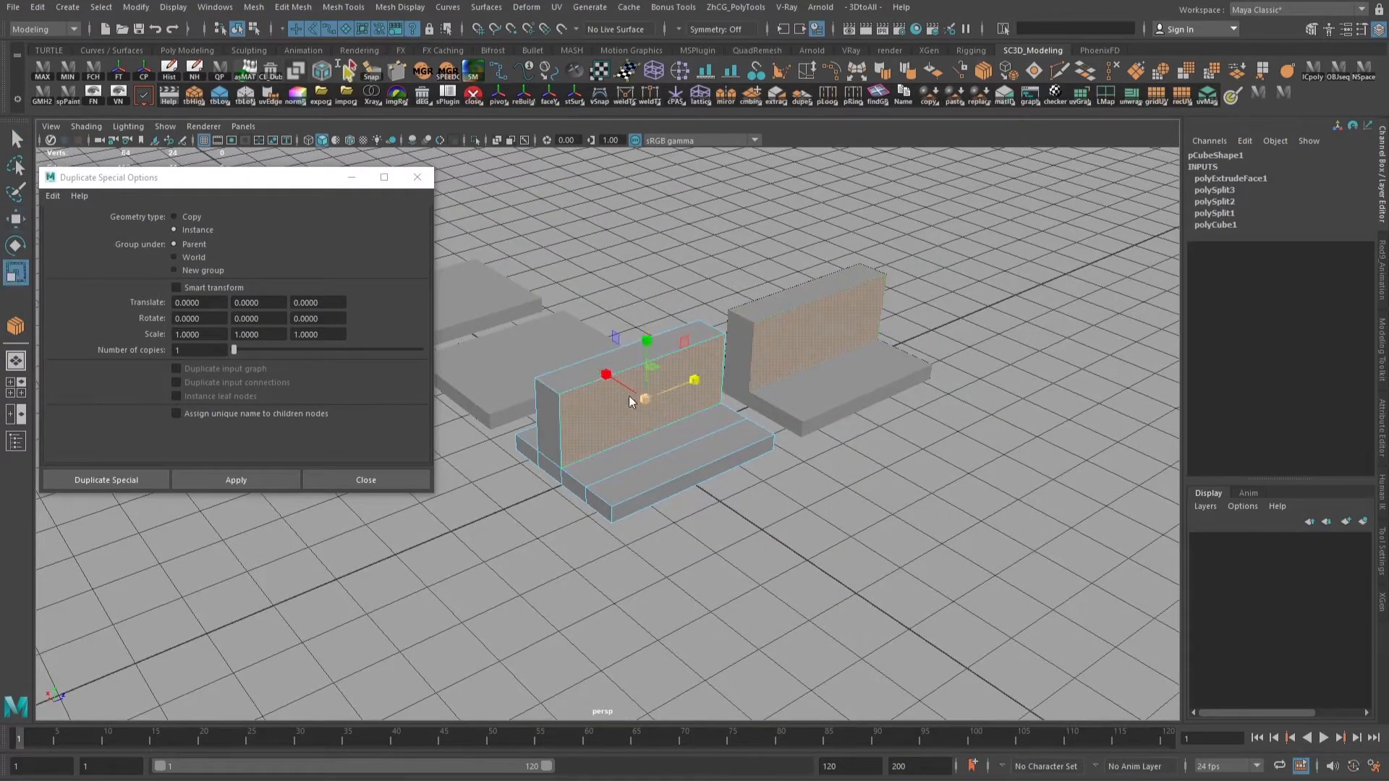
key(ctrl+e)
drag(858, 453, 861, 454)
key(w)
shift+drag(629, 389, 681, 364)
key(q)
- Extrude the top face of the protruding block upward into a taller second wall and return to object mode
click(666, 405)
key(w)
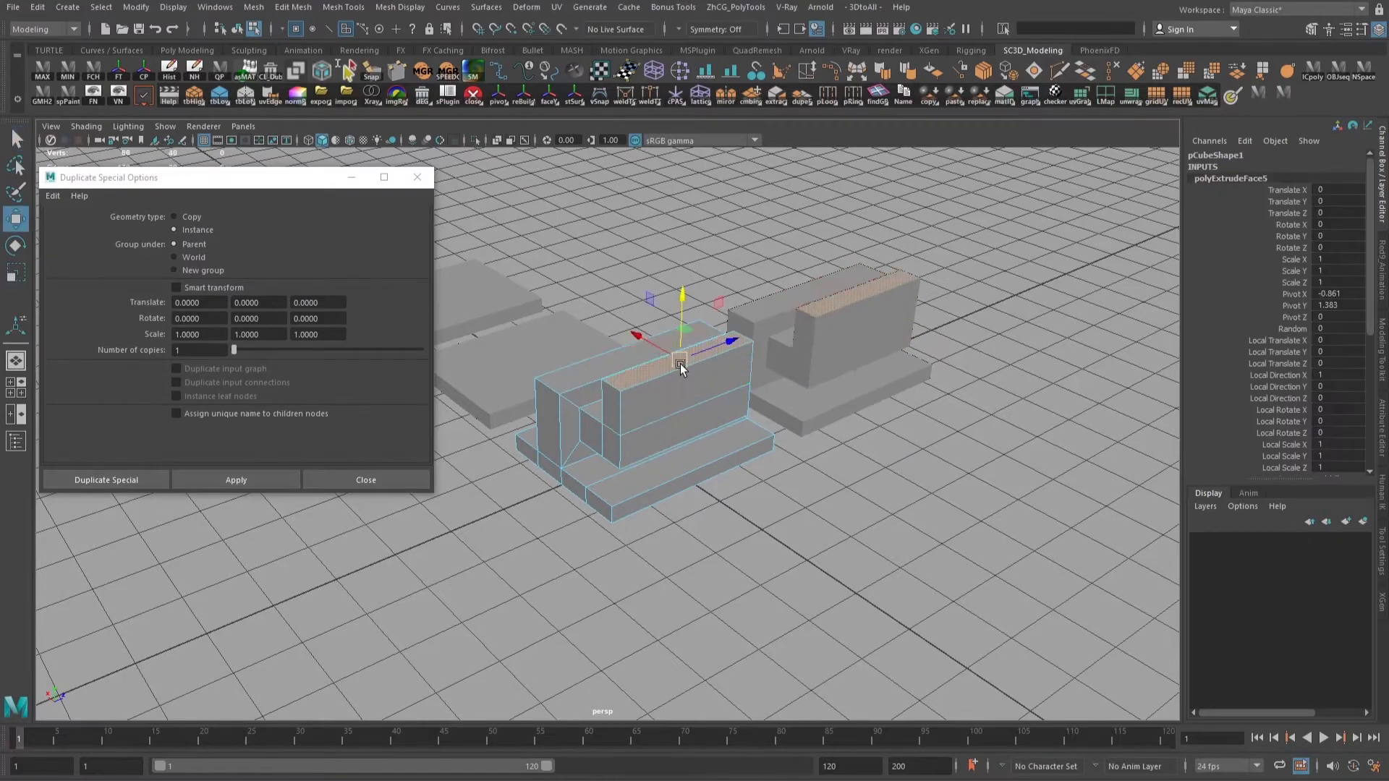
shift+drag(681, 306, 684, 245)
alt+drag(607, 324, 651, 333)
key(q)
key(F8)
- Snap the end vertices of the section to the neighbouring instance to close the gap between the two bases
alt+drag(557, 326, 979, 418)
alt+drag(780, 440, 746, 444)
right_drag(746, 444, 725, 452)
alt+middle_drag(725, 453, 680, 361)
drag(608, 220, 724, 568)
alt+drag(655, 406, 647, 469)
key(r)
key(w)
key(v)
middle_click(620, 396)
alt+drag(620, 401, 745, 521)
- Create another instance of the end wall section and snap it against the end of the row along Z
key(F8)
click(712, 473)
alt+drag(712, 473, 657, 475)
key(ctrl+shift+d)
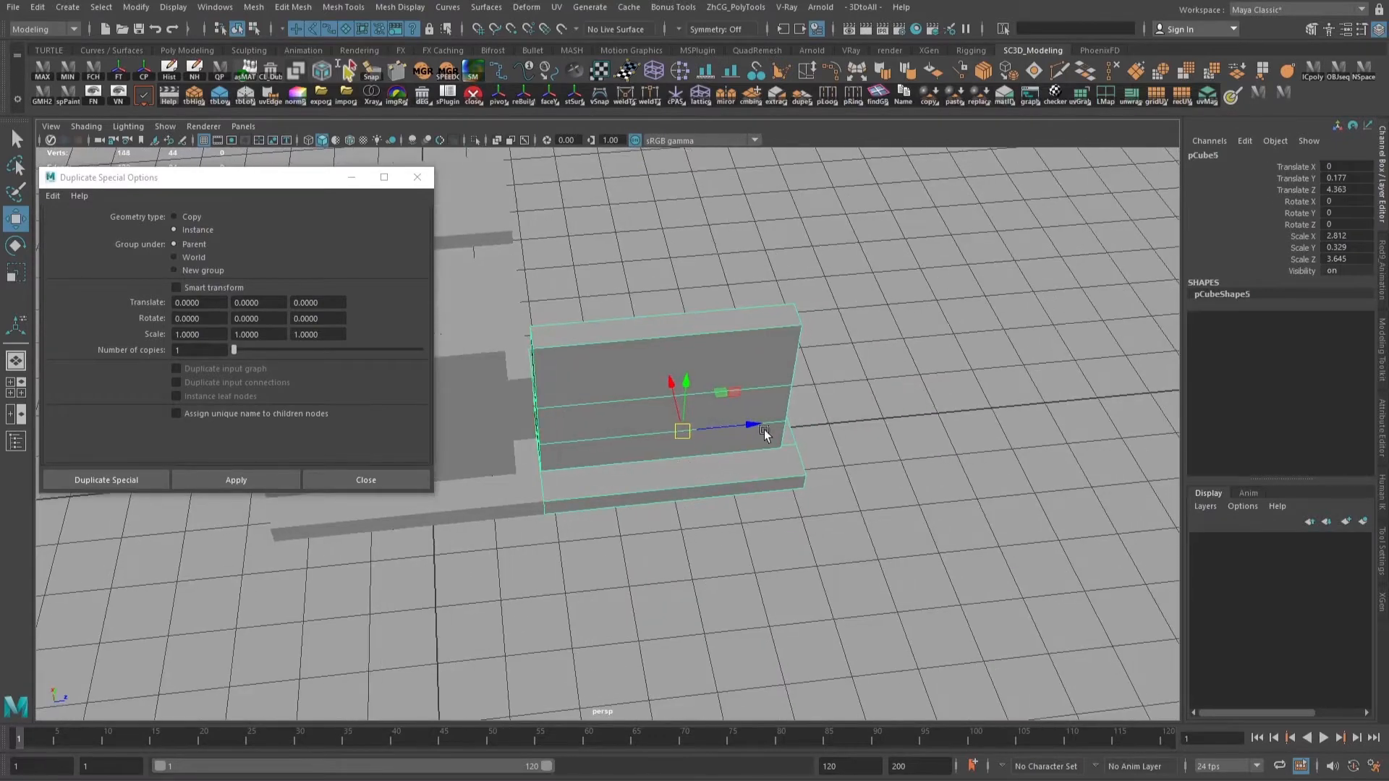
drag(762, 431, 1012, 425)
click(866, 470)
alt+middle_drag(895, 484, 778, 493)
alt+right_drag(778, 494, 927, 561)
alt+drag(927, 561, 989, 520)
middle_click(729, 510)
- Add two more instances to the end of the row, snapped into place at Z 13.089 and Z 17.452
alt+drag(785, 546, 746, 484)
key(ctrl+shift+d)
middle_click(894, 529)
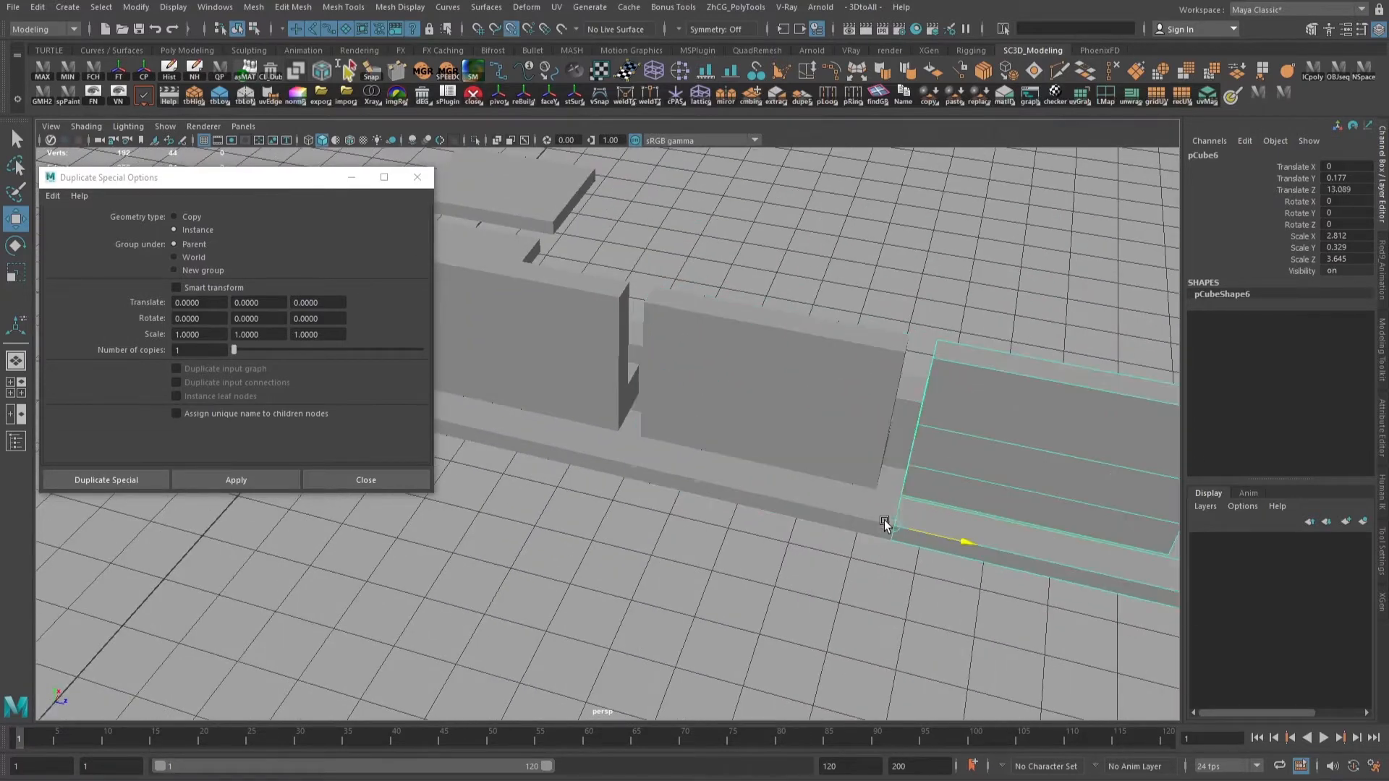
alt+middle_drag(900, 543, 795, 521)
middle_click(1008, 535)
alt+middle_drag(1022, 568, 868, 530)
alt+right_drag(869, 530, 723, 510)
alt+drag(723, 511, 859, 447)
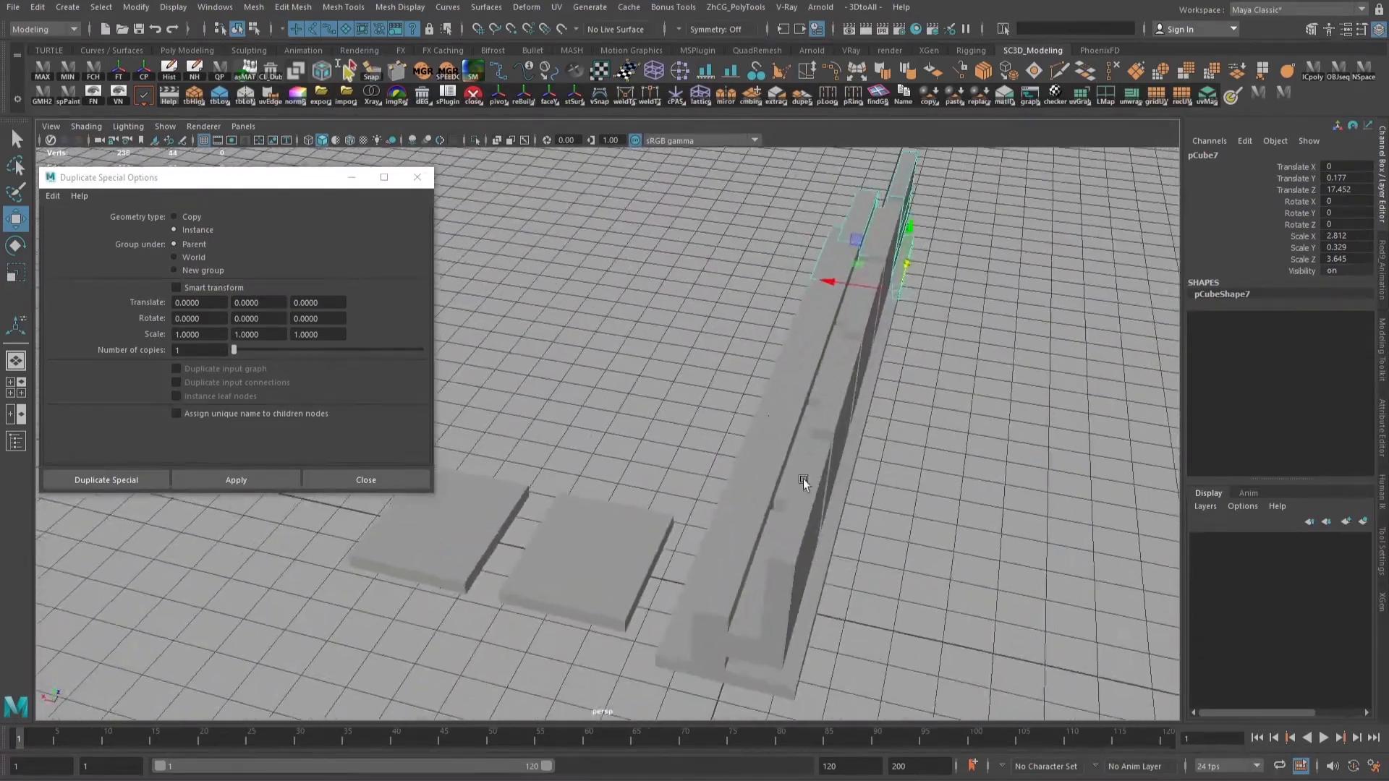
- Snap the pivot of the flat slab nearest the wall row to its corner and freeze the slab's transformations
click(582, 553)
key(q)
alt+drag(512, 611, 983, 485)
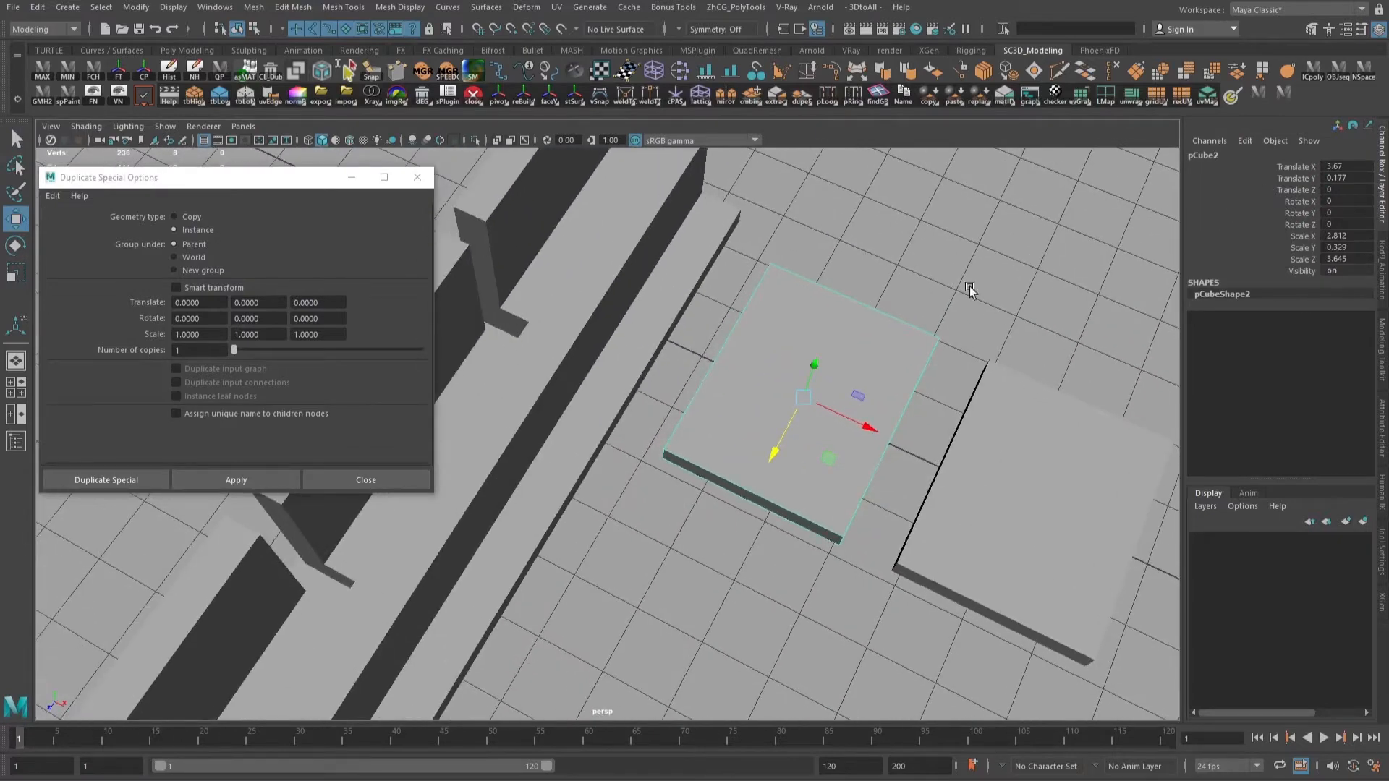
alt+drag(793, 462, 758, 387)
key(d)
key(v)
middle_drag(552, 450, 519, 454)
scroll(536, 460, down, 3)
alt+drag(631, 443, 736, 476)
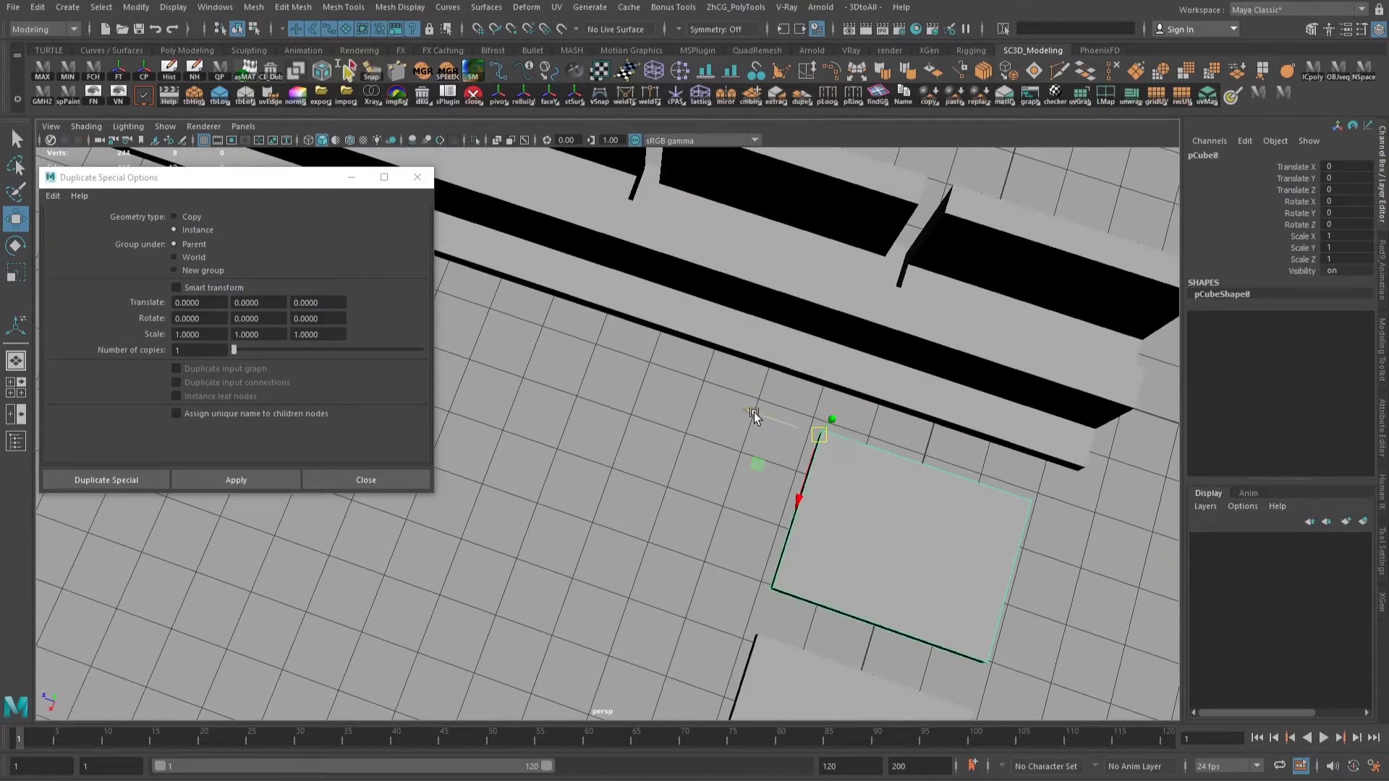
- Create an instance of the flat slab and snap it flush against the slab's end at Z -3.645
drag(749, 412, 735, 591)
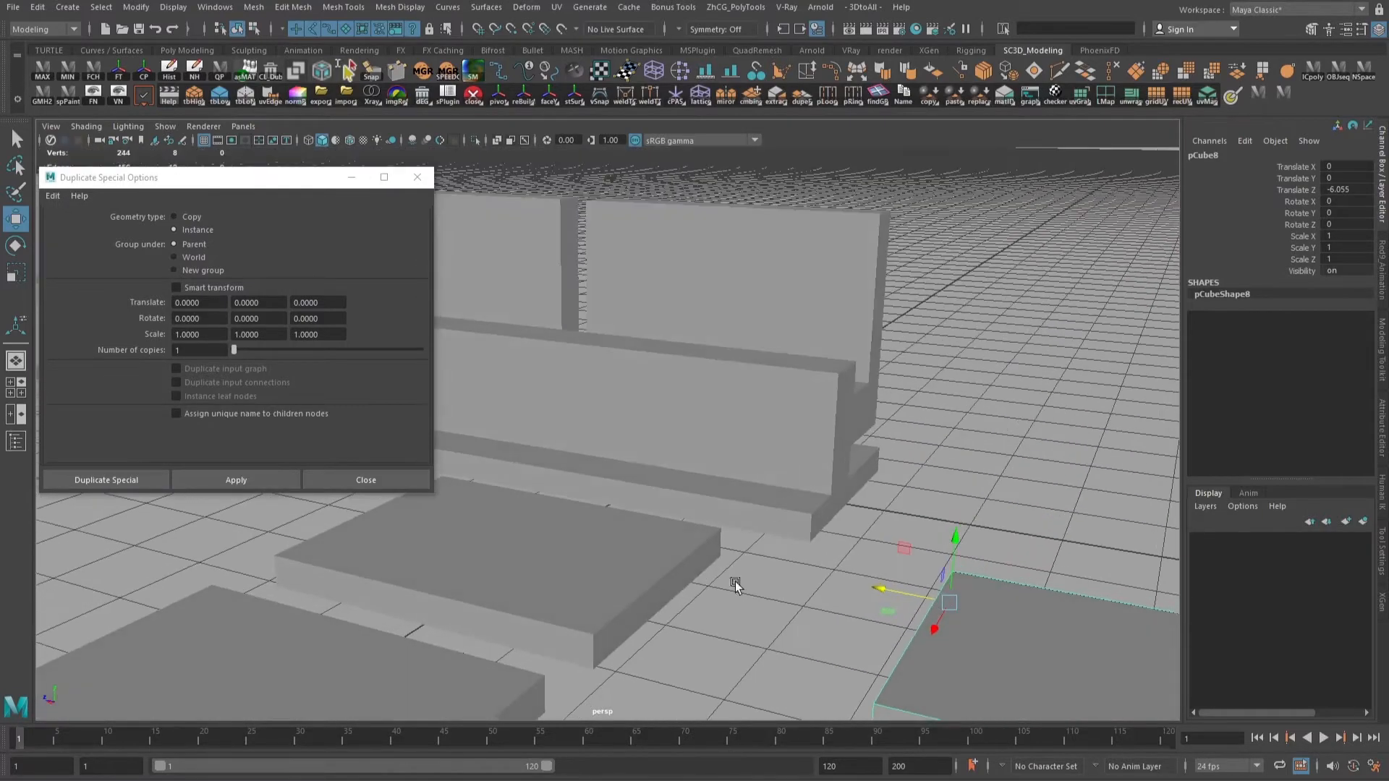
scroll(721, 557, down, 2)
middle_drag(721, 557, 685, 530)
alt+drag(686, 530, 830, 581)
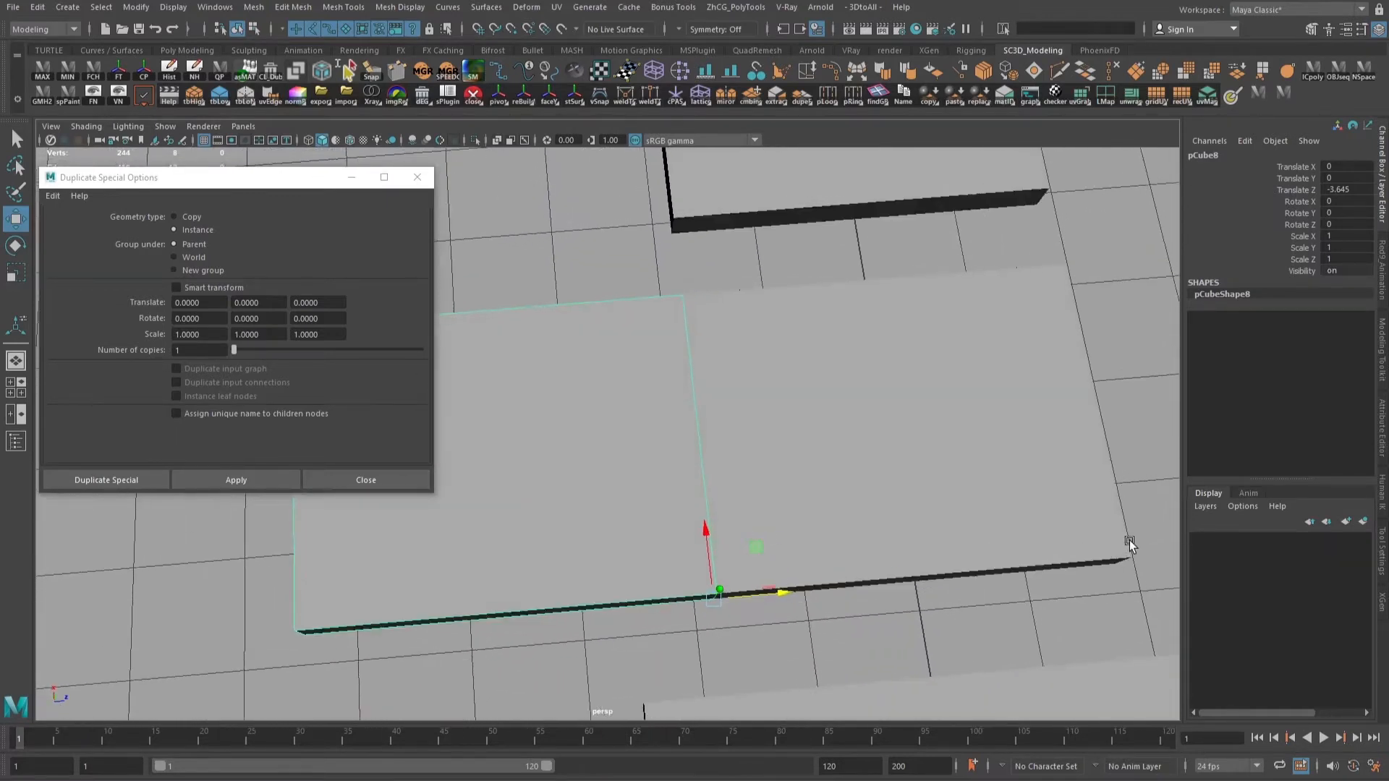
alt+middle_drag(599, 603, 790, 562)
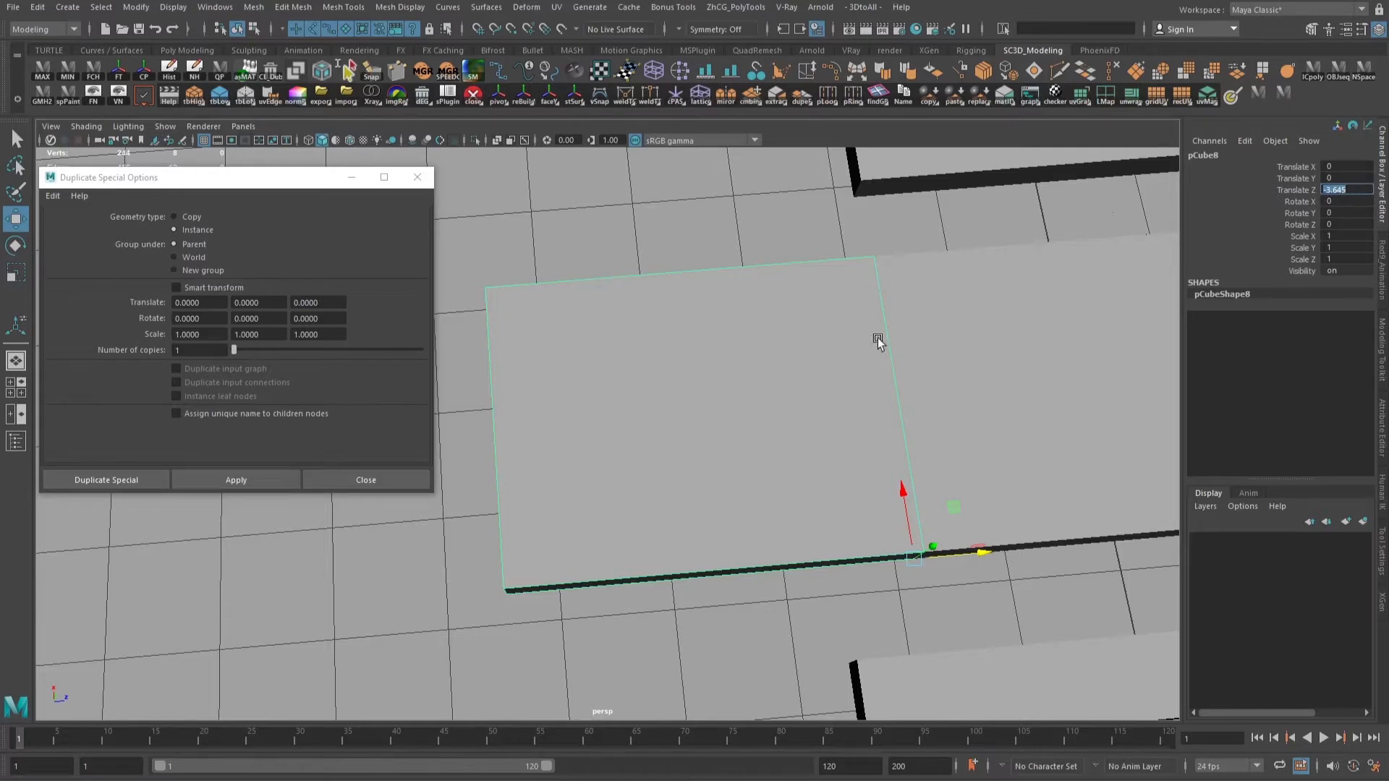
alt+middle_drag(987, 545, 1002, 405)
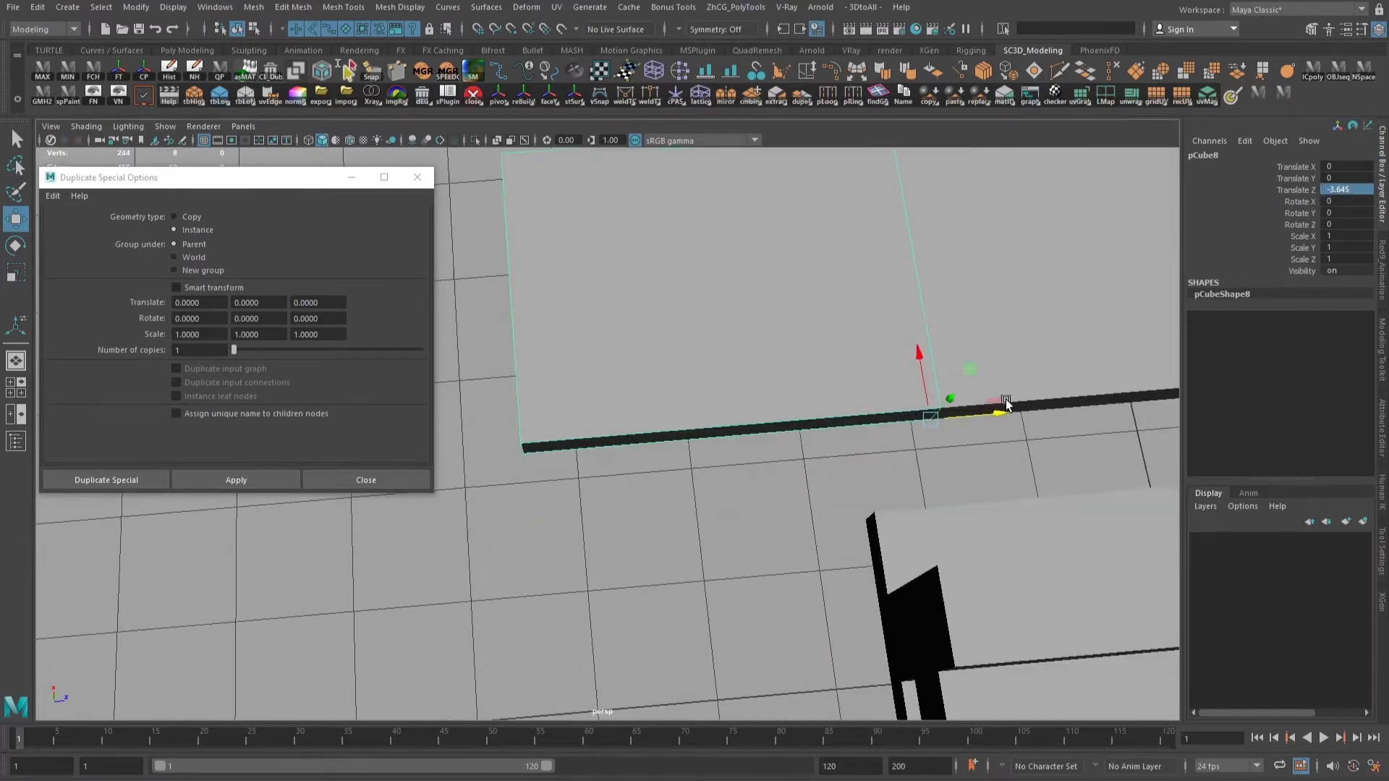
key(bracketleft)
key(bracketleft)
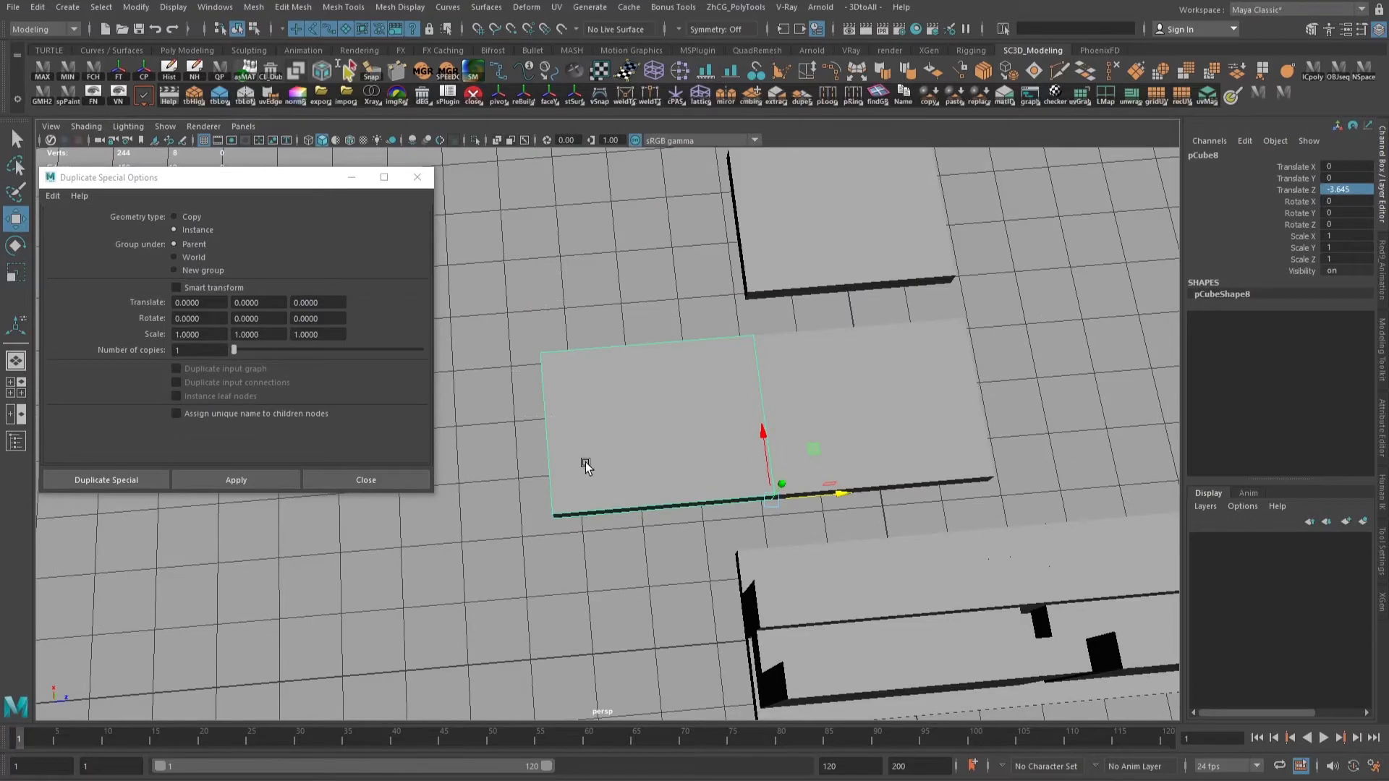
- Copy the Translate Z value of the test instance and delete that instance
double_click(1366, 189)
click(593, 447)
key(Delete)
alt+drag(625, 455, 613, 464)
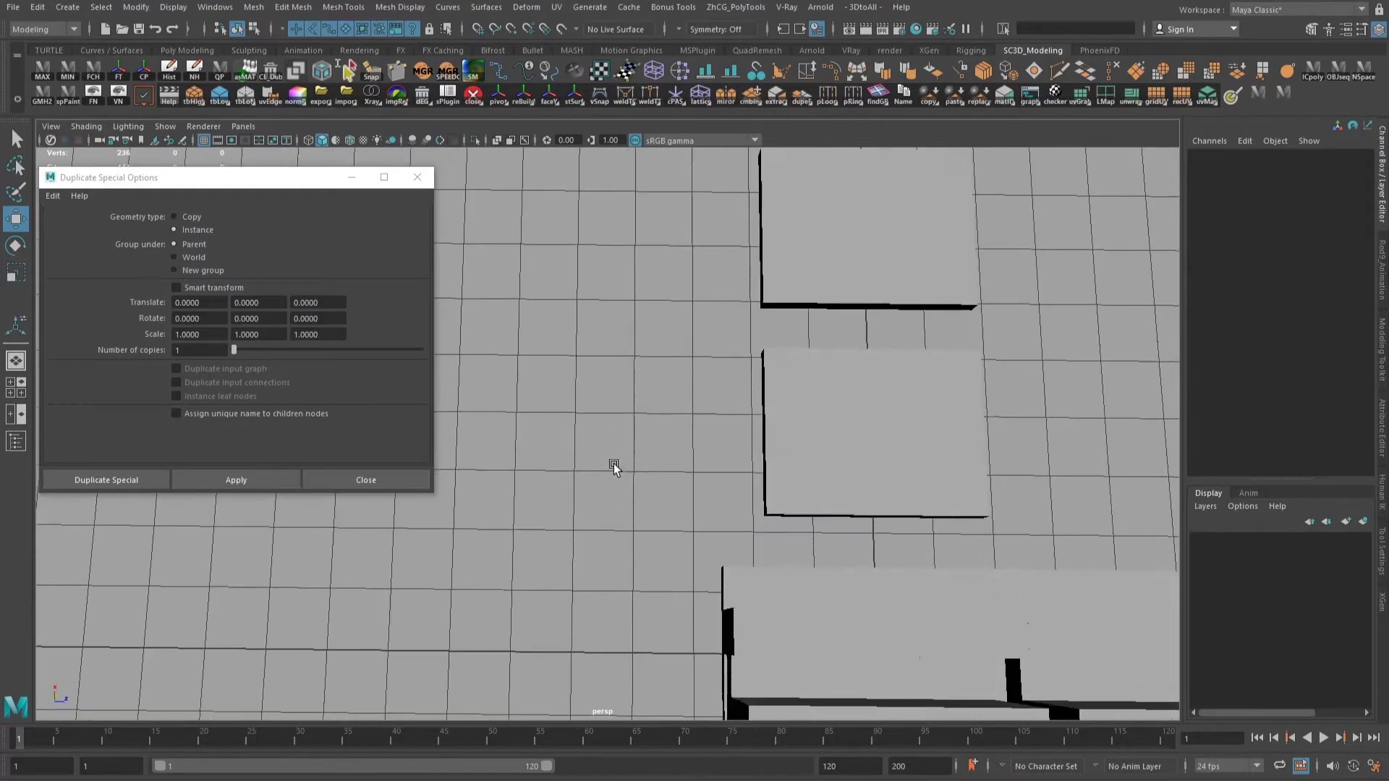
- Select the flat slab and set the Z translate offset for Duplicate Special to -3.645
alt+middle_drag(613, 465, 703, 499)
click(900, 452)
alt+middle_drag(977, 524, 905, 501)
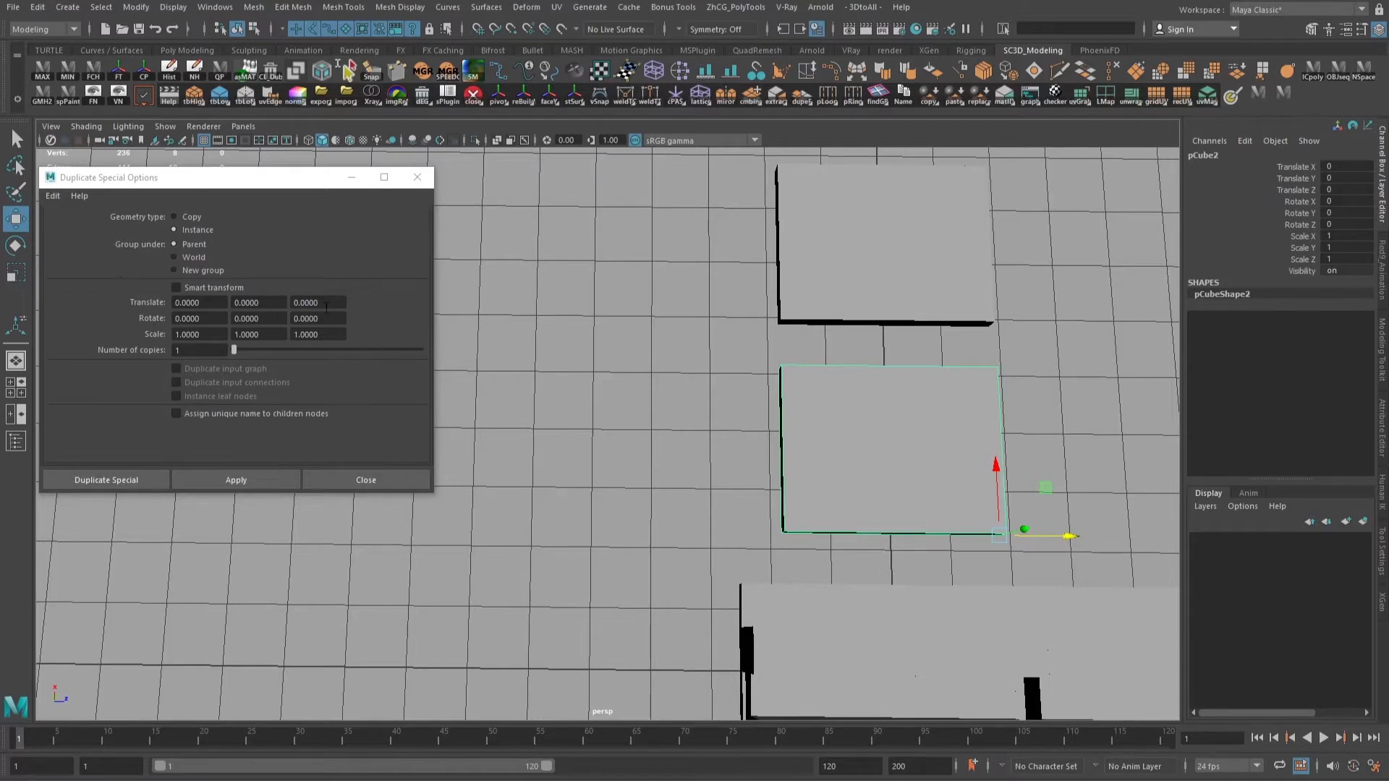
click(181, 304)
click(253, 304)
click(323, 302)
text(-3.645)
key(Return)
alt+drag(517, 464, 636, 475)
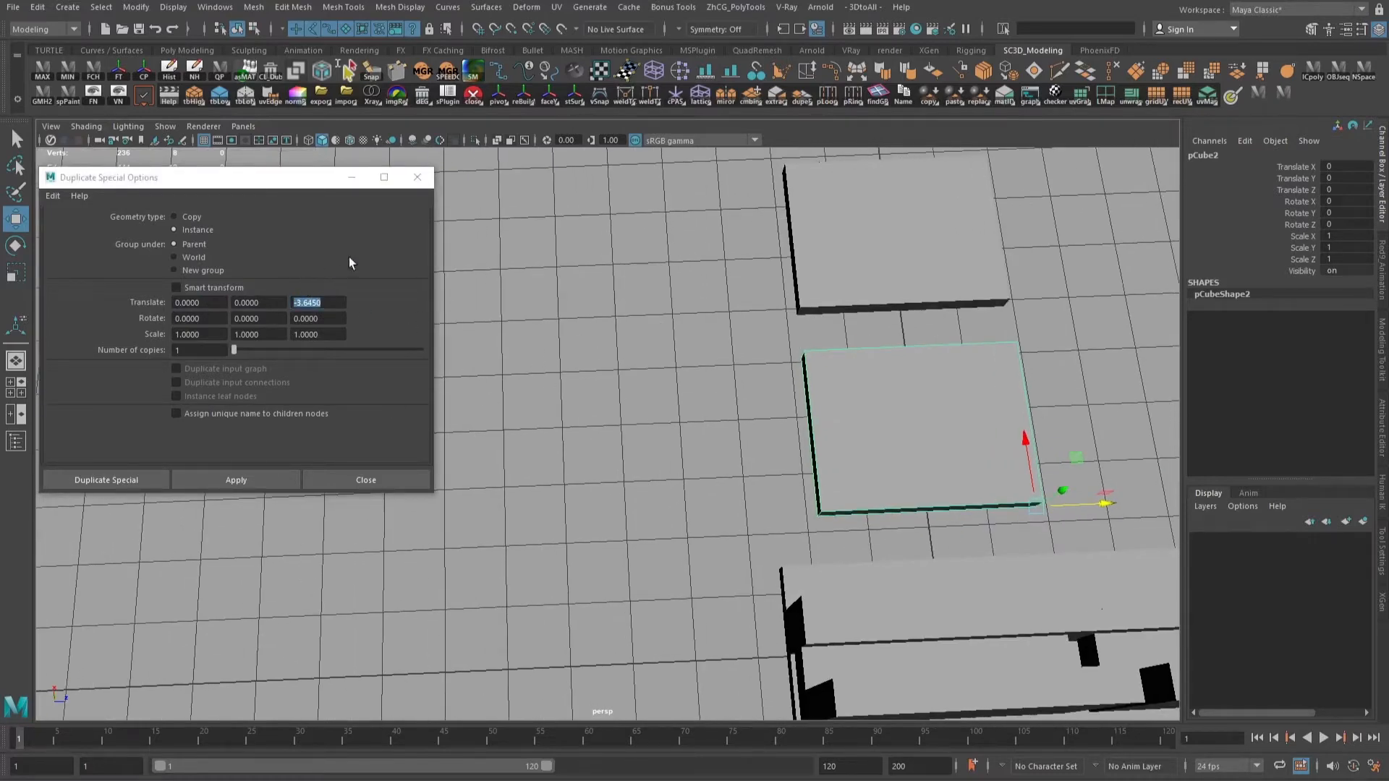
- Set the number of copies to 5 and apply Duplicate Special to lay out a row of instanced slabs
double_click(189, 350)
text(5)
key(Return)
alt+drag(615, 499, 633, 395)
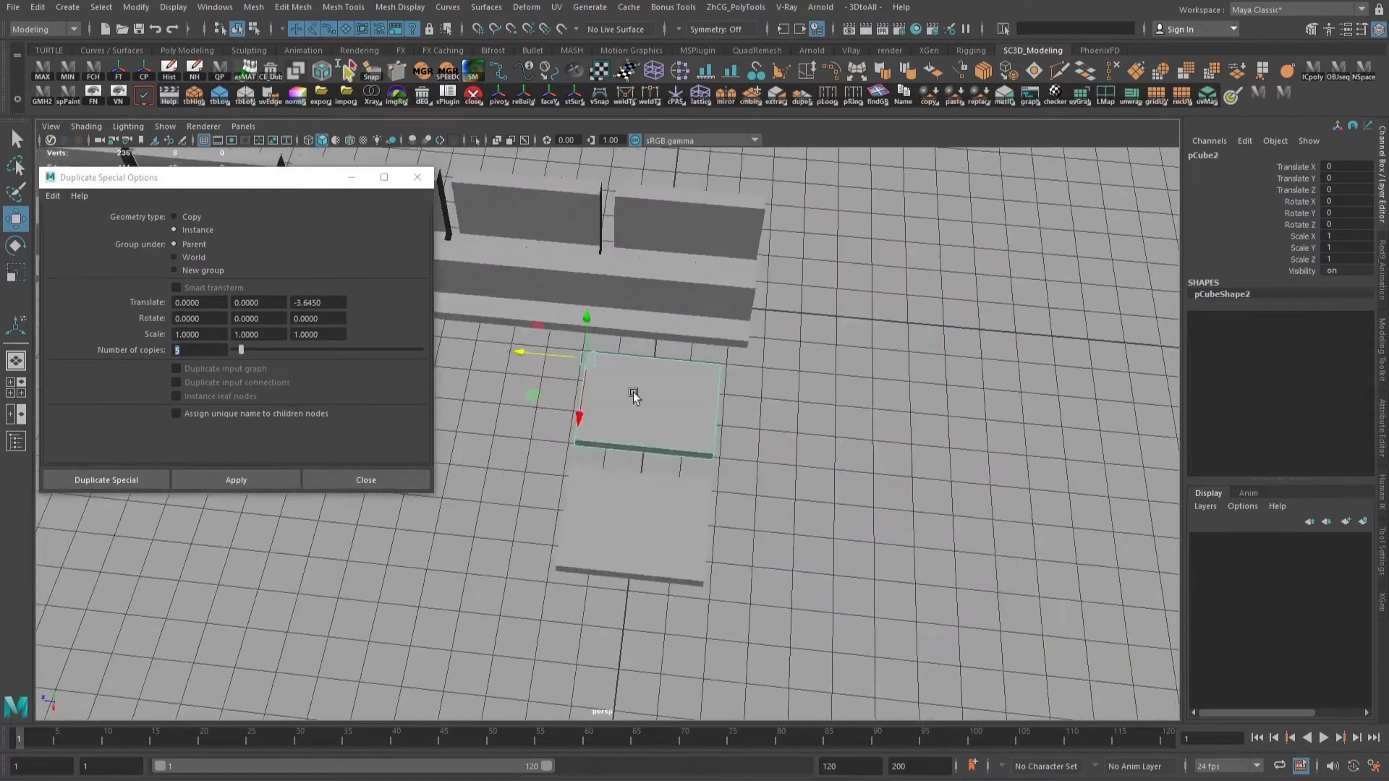
click(237, 482)
alt+middle_drag(951, 490, 688, 434)
alt+drag(688, 434, 639, 570)
alt+middle_drag(639, 571, 785, 492)
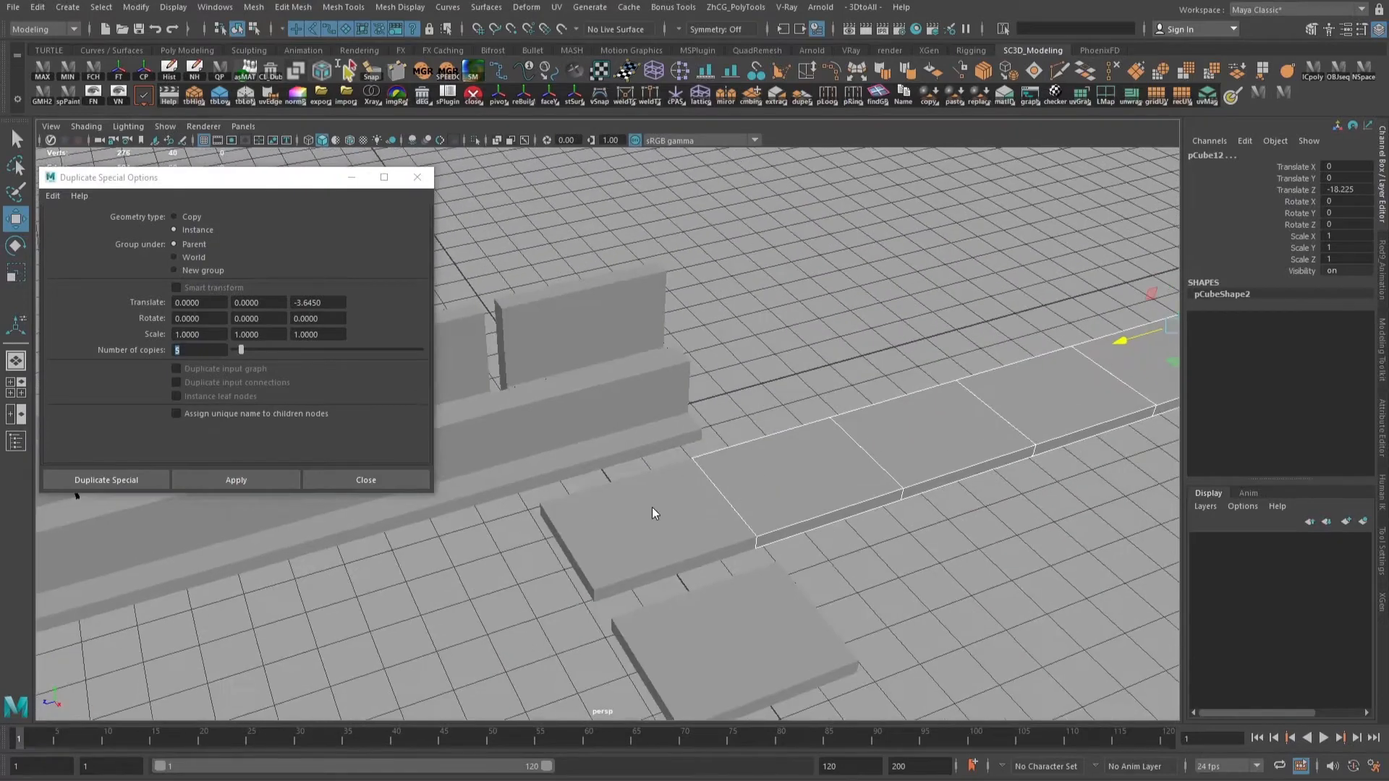
- Select the top face of a flat instanced slab and extrude it inward and upward into a raised block
right_drag(651, 438, 648, 485)
click(640, 526)
key(r)
key(ctrl+e)
drag(648, 515, 691, 333)
- Extrude the raised block's top face again, scale it narrower and pull it up into a tall column
key(w)
key(ctrl+e)
key(r)
shift+drag(689, 501, 683, 484)
key(w)
shift+drag(696, 408, 692, 267)
- Extrude the tall column's front face outward to make the column deeper
alt+drag(682, 414, 812, 425)
key(q)
click(723, 395)
key(w)
alt+drag(812, 426, 579, 510)
key(q)
shift+drag(526, 575, 532, 592)
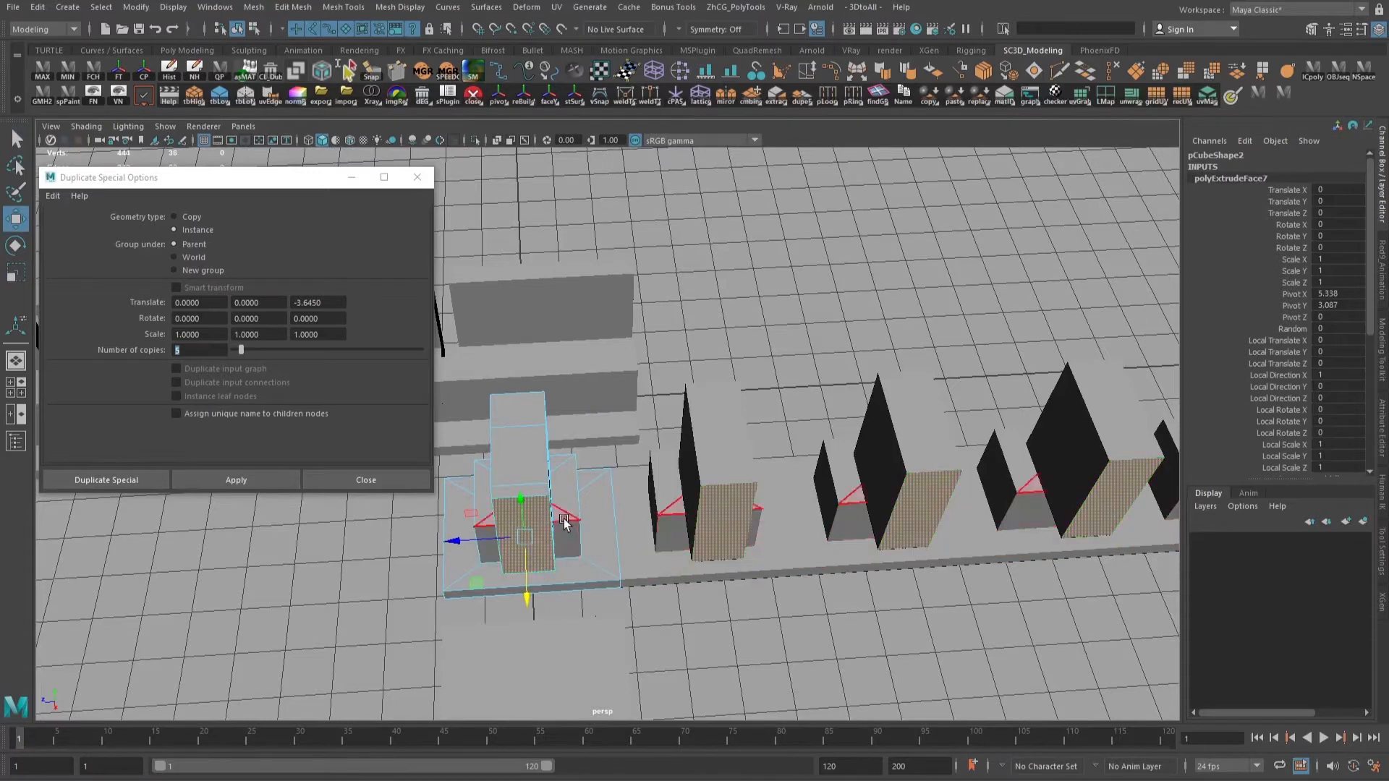
- Select the tall column's side face and extrude it along the row as a wall section
alt+drag(564, 527, 522, 513)
key(q)
click(466, 478)
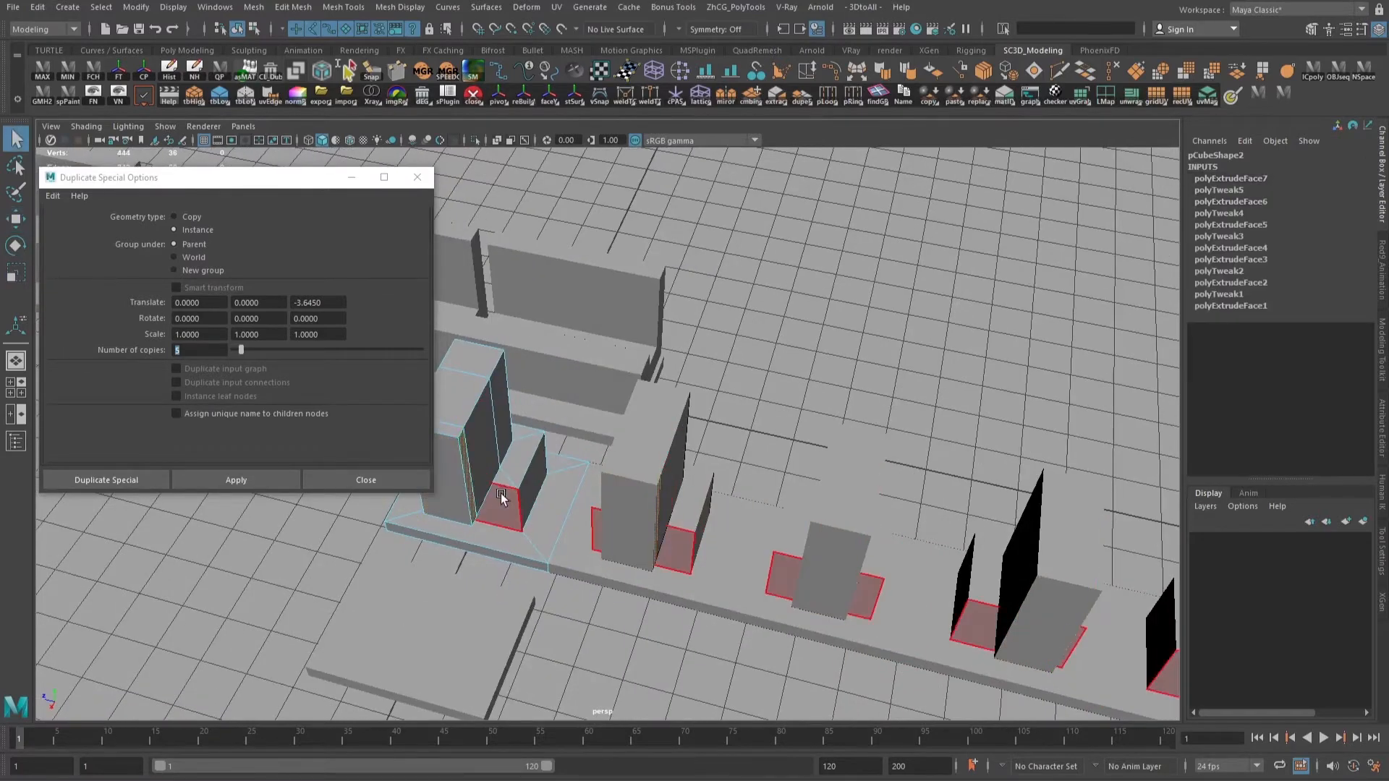
key(w)
alt+middle_drag(492, 487, 571, 508)
shift+drag(548, 502, 664, 540)
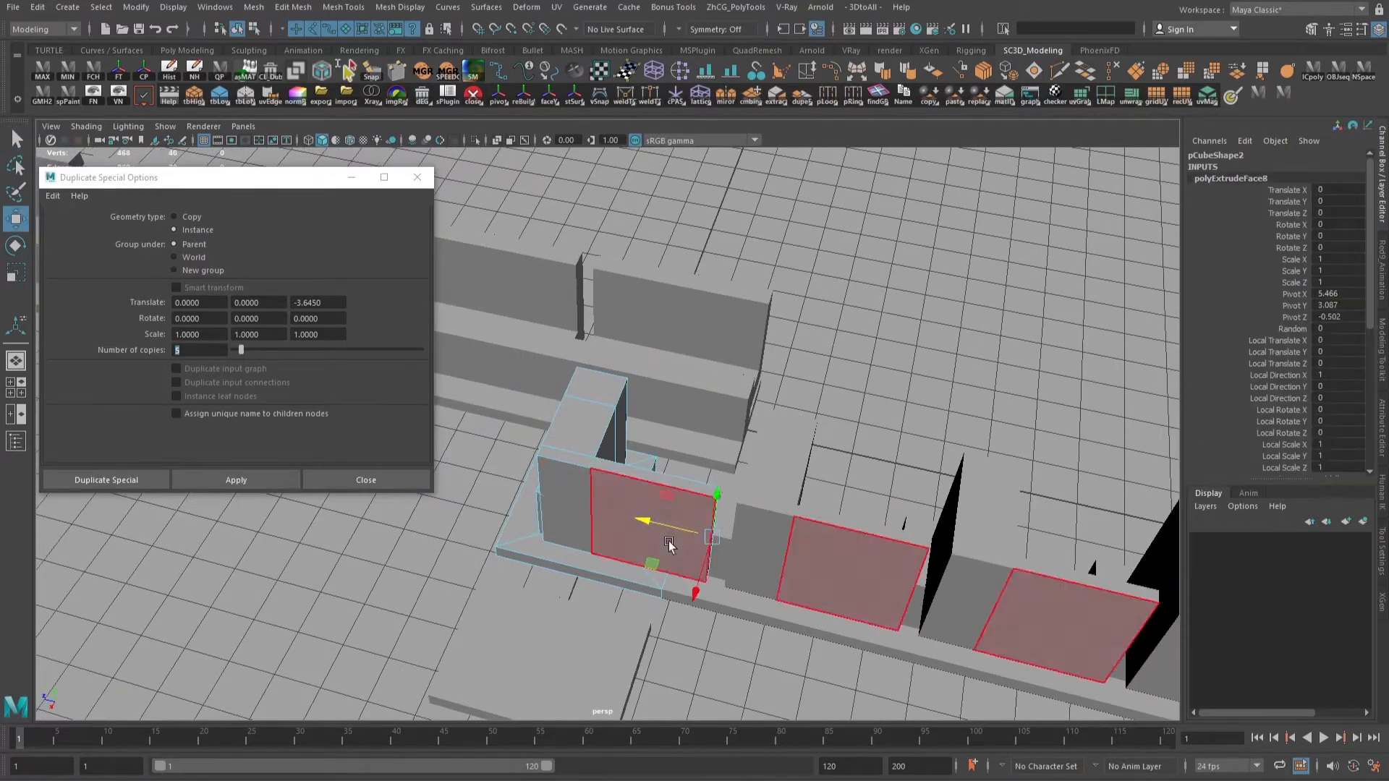
- Move the extruded wall's end face flush against the neighbouring module and return to object mode
scroll(724, 639, up, 2)
scroll(724, 640, up, 4)
alt+middle_drag(911, 647, 779, 536)
middle_click(700, 437)
scroll(699, 438, down, 6)
key(q)
alt+drag(705, 517, 678, 446)
right_drag(713, 316, 767, 315)
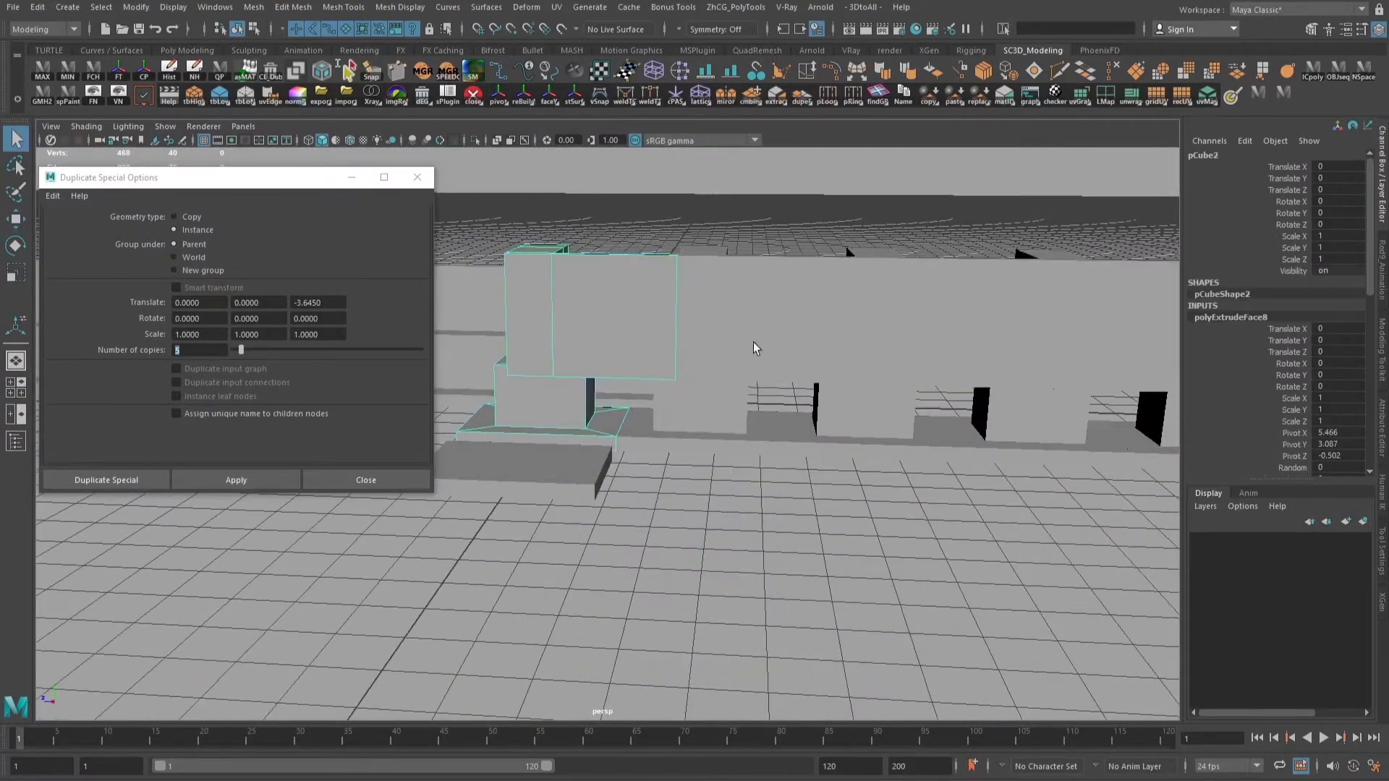
- Undo the last trial edits on the instanced modules
alt+drag(767, 315, 879, 442)
click(958, 530)
alt+drag(958, 530, 713, 521)
key(ctrl+z)
key(ctrl+z)
key(ctrl+z)
key(ctrl+z)
key(ctrl+z)
key(ctrl+z)
alt+drag(713, 521, 737, 472)
click(775, 417)
key(ctrl+z)
key(ctrl+z)
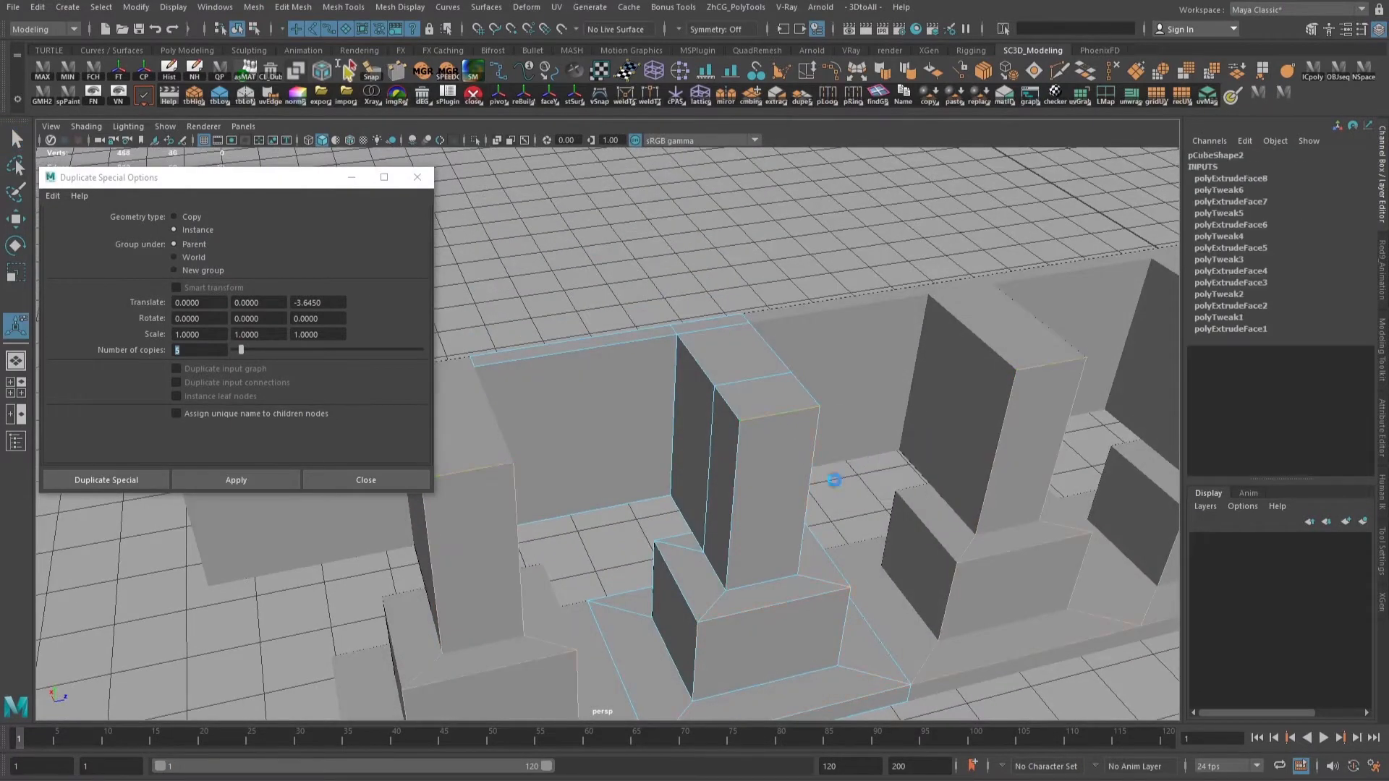
- Select the vertical corner edges of one instance's tall column and bevel them
alt+drag(827, 497, 764, 434)
key(q)
right_drag(740, 381, 736, 326)
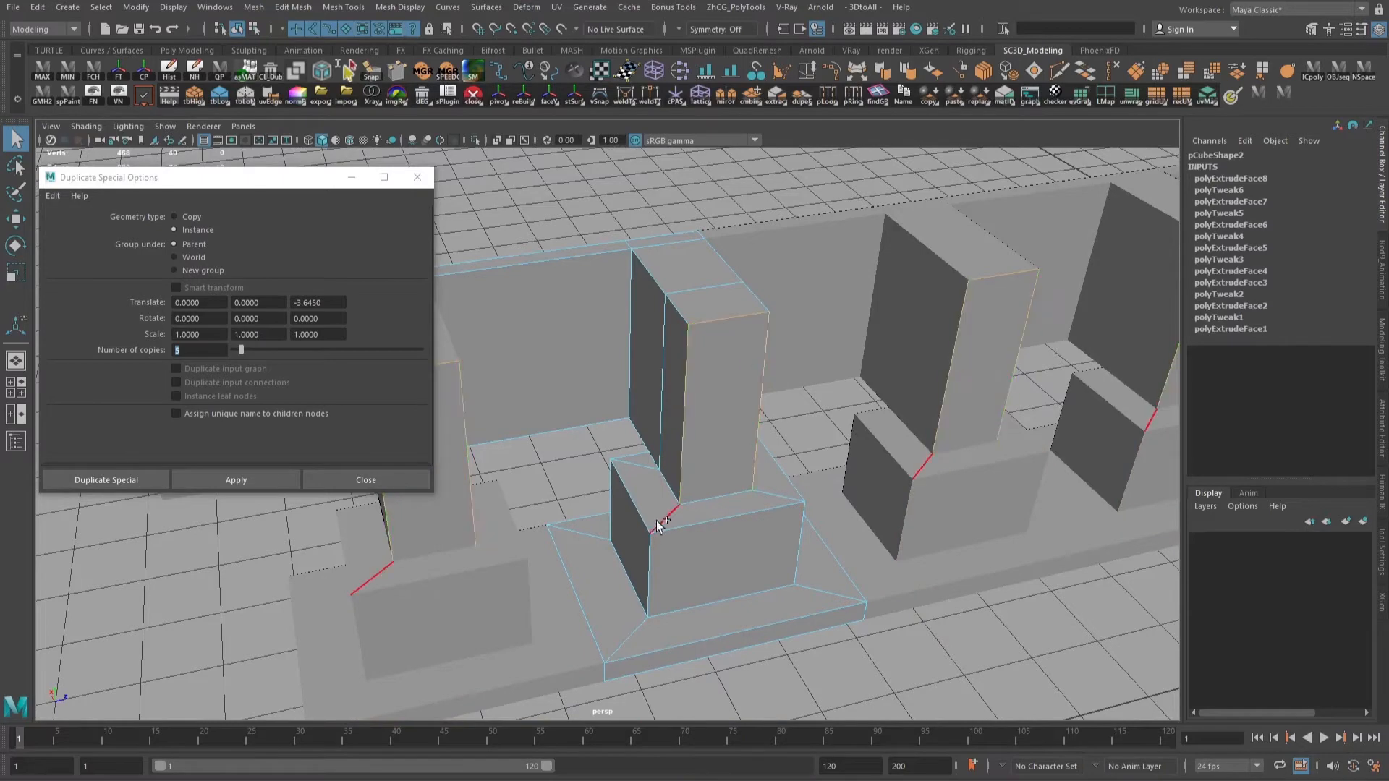
click(765, 484)
key(ctrl+b)
- Weld the stray bevel vertices on top of the lower block to its corner vertices with Target Weld
alt+drag(765, 484, 735, 504)
right_drag(675, 496, 622, 491)
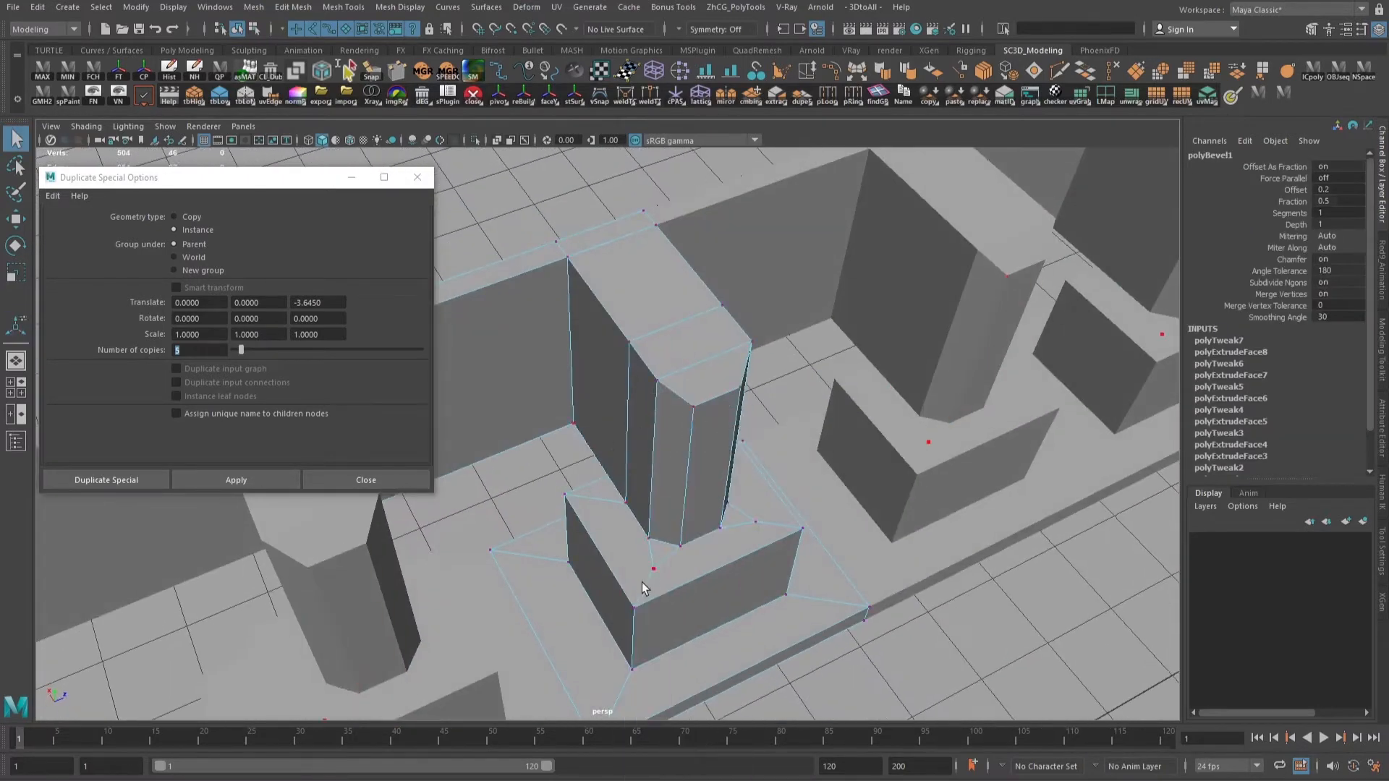
click(1311, 29)
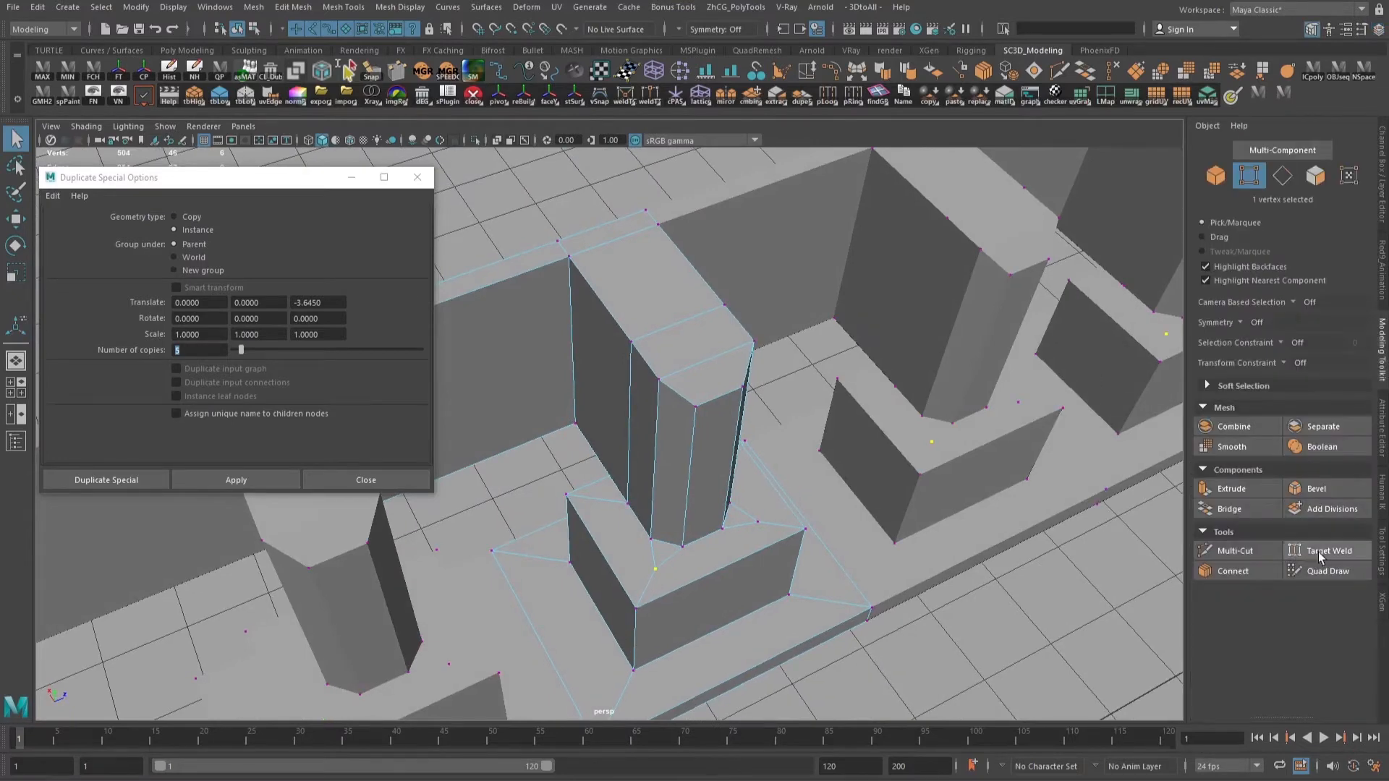
click(1328, 551)
drag(656, 569, 636, 607)
drag(757, 522, 805, 529)
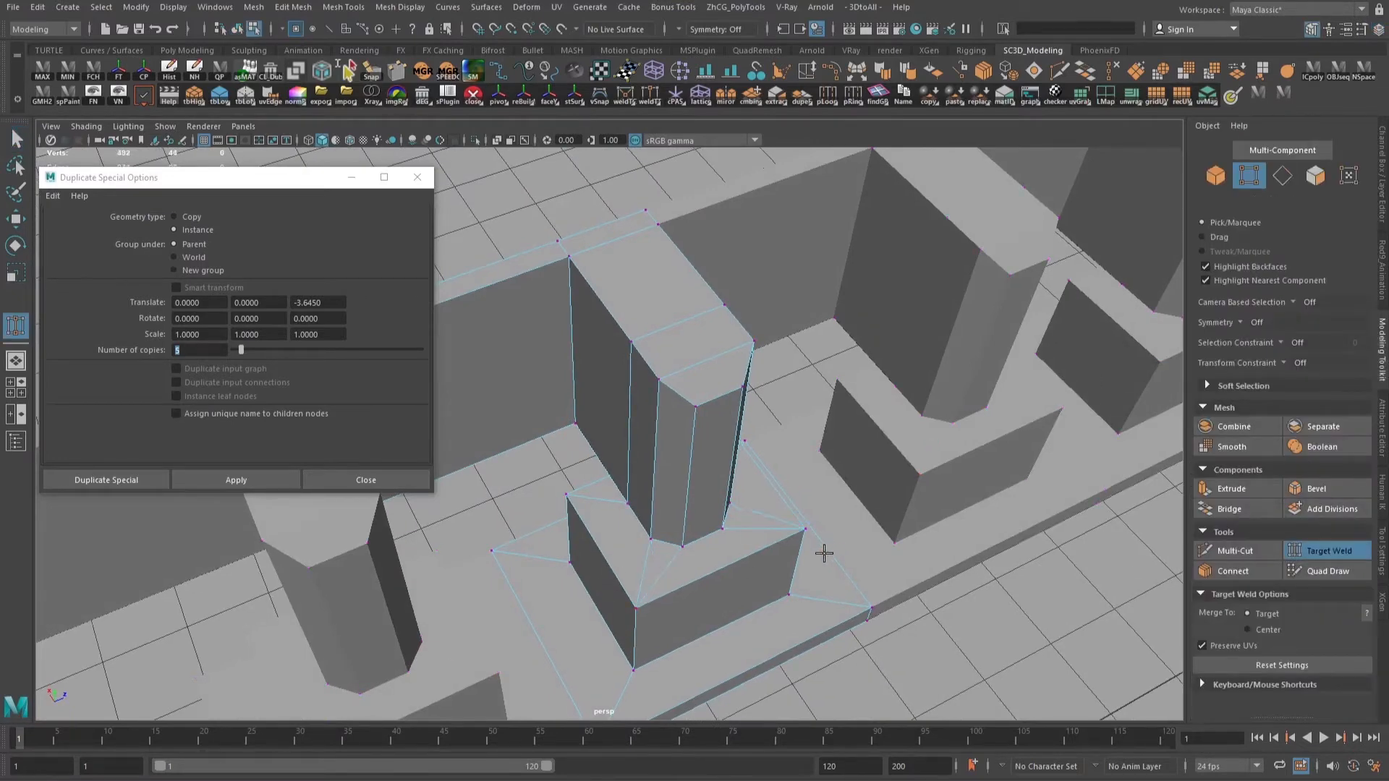
alt+middle_drag(752, 592, 725, 463)
key(q)
- Return to object mode and turn on the wireframe-on-shaded display
right_drag(726, 462, 716, 405)
scroll(711, 424, down, 4)
alt+drag(711, 424, 810, 347)
right_drag(810, 347, 861, 300)
drag(1013, 622, 327, 184)
click(594, 265)
click(349, 140)
- Select the loose flat slab, reset the Duplicate Special settings and set the geometry type to Instance
alt+drag(834, 471, 789, 610)
mouse_move(926, 625)
alt+mouse_down()
mouse_move(807, 643)
mouse_move(527, 498)
mouse_move(586, 596)
mouse_move(946, 632)
alt+mouse_up()
alt+drag(810, 626, 844, 589)
alt+right_drag(843, 589, 902, 588)
alt+drag(861, 579, 724, 546)
click(915, 546)
key(w)
alt+middle_drag(773, 603, 611, 480)
click(53, 196)
click(86, 225)
alt+drag(756, 589, 723, 506)
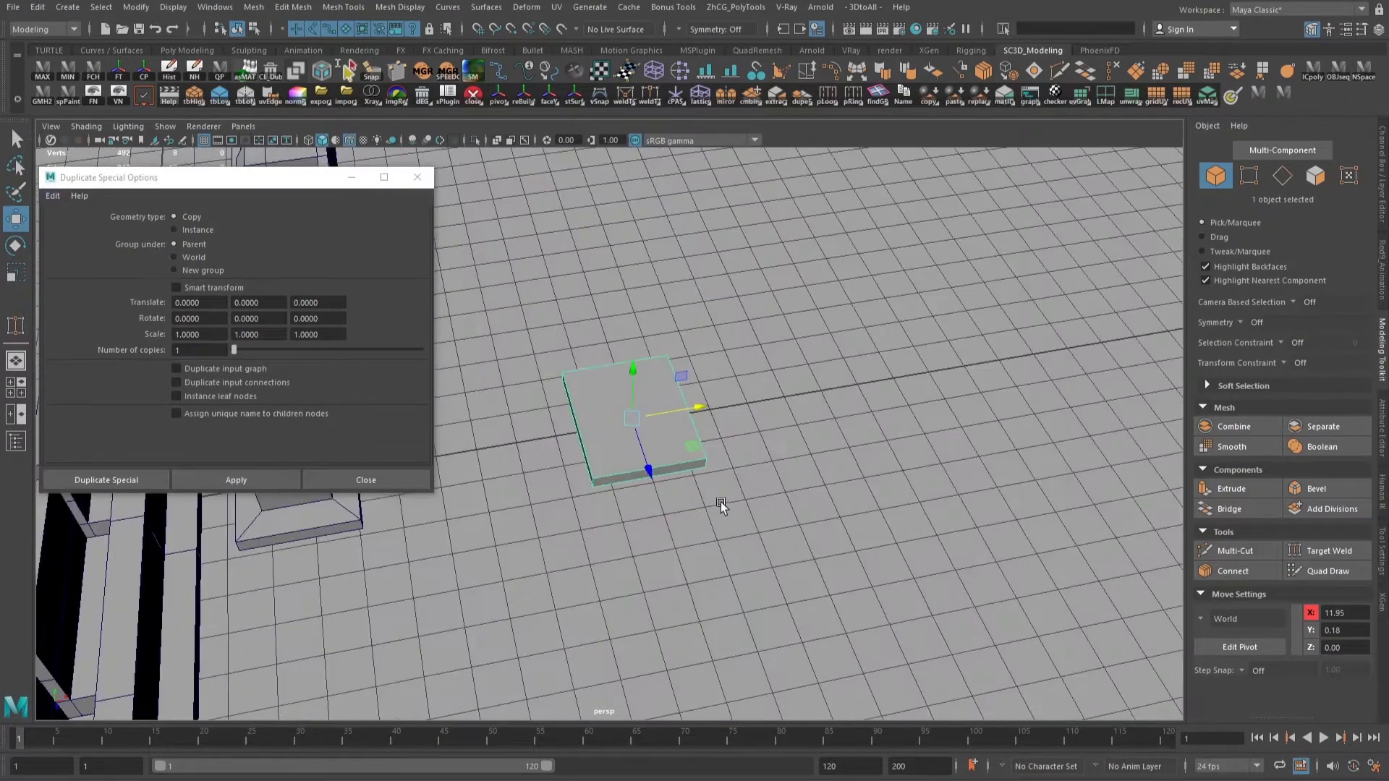
click(194, 230)
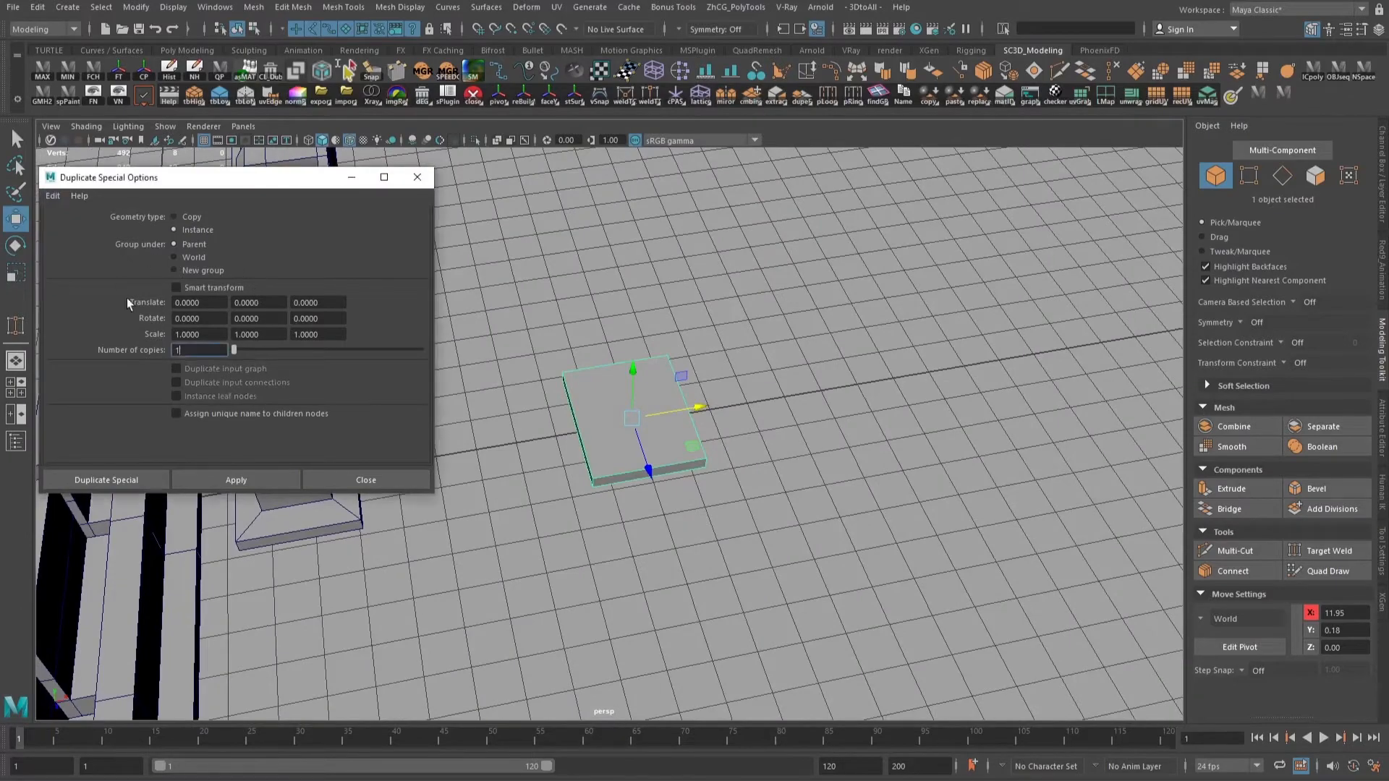
- Show the slab's channels, freeze its transformations and center its pivot
alt+drag(793, 362, 826, 445)
key(ctrl+a)
key(ctrl+a)
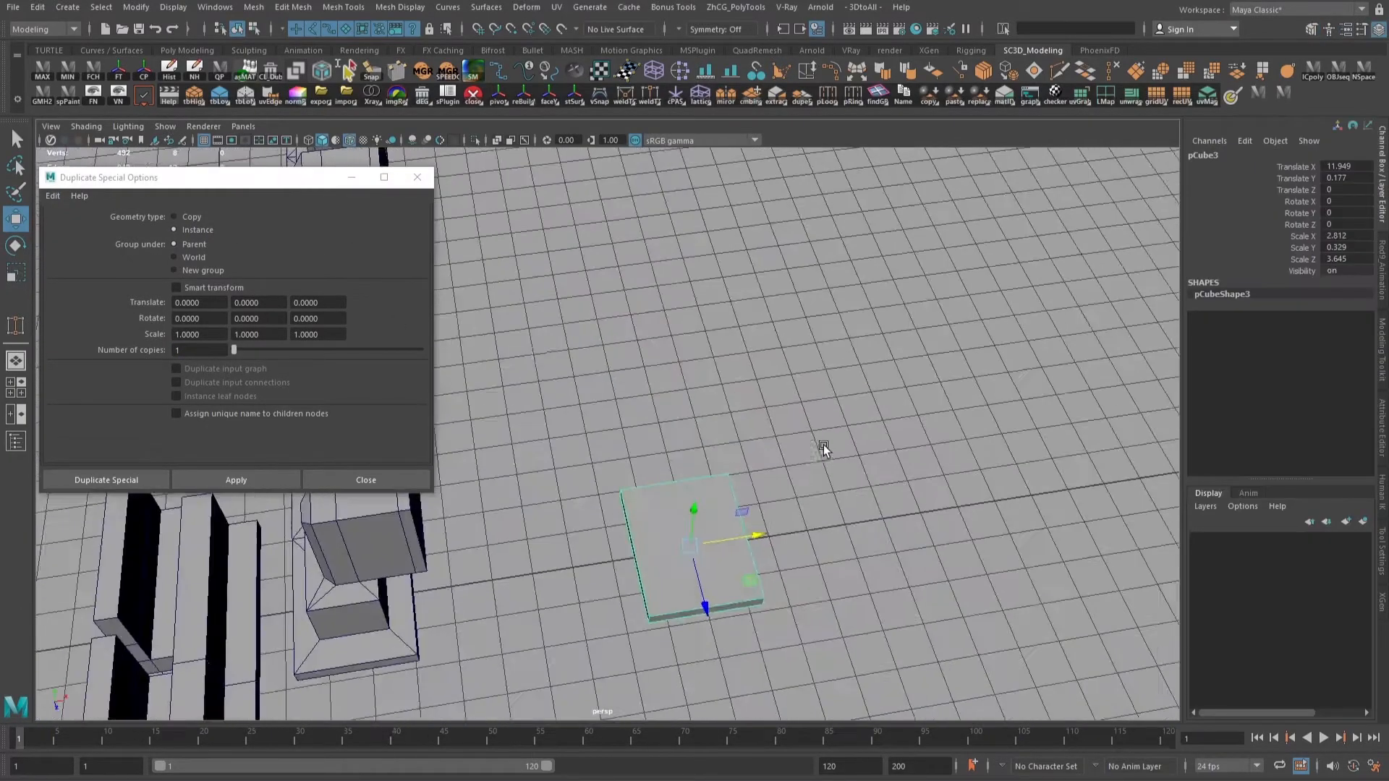
click(93, 70)
alt+middle_drag(687, 540, 782, 422)
alt+right_drag(782, 422, 807, 427)
key(d)
key(v)
drag(879, 475, 870, 475)
click(143, 70)
- Create an instance of the slab, move it away along X and reselect the original slab
double_click(188, 319)
alt+drag(969, 448, 845, 575)
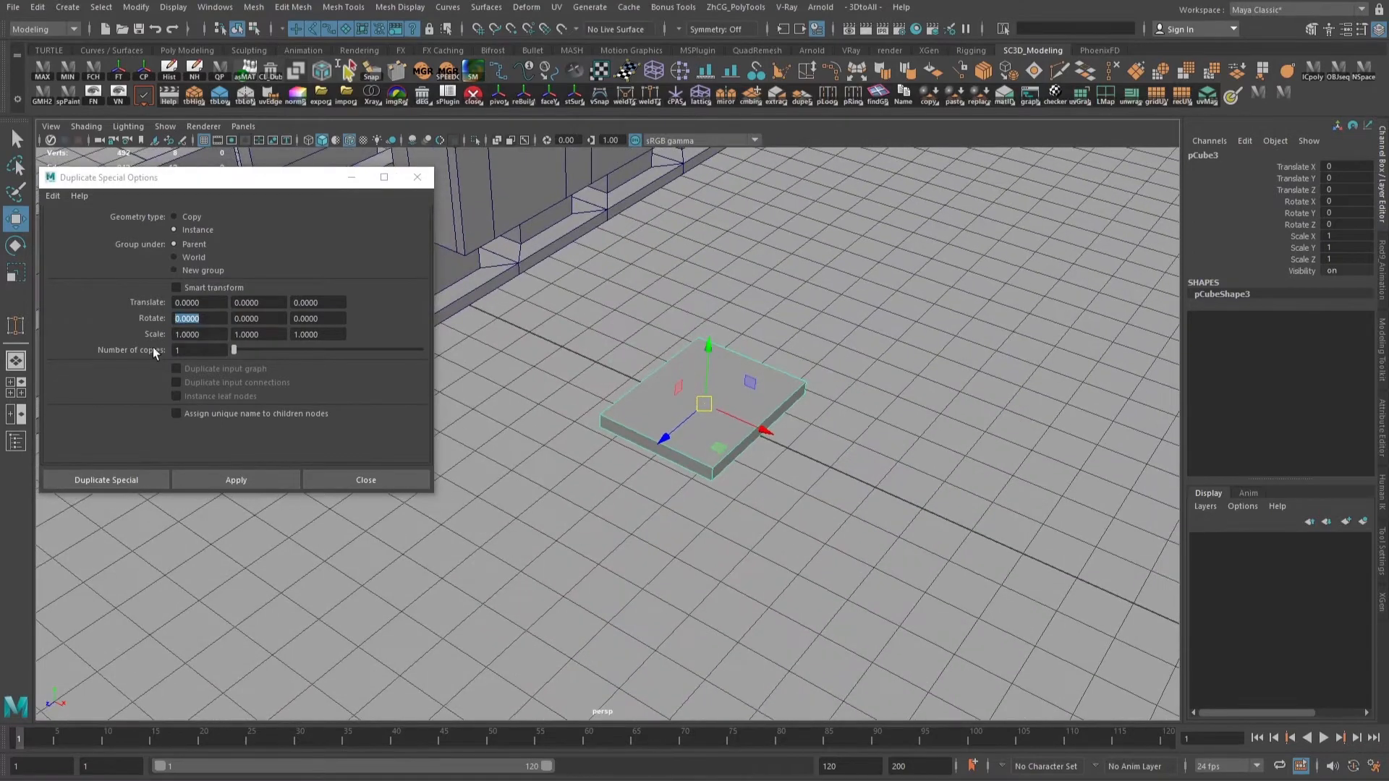
alt+drag(818, 362, 709, 416)
alt+middle_drag(710, 414, 609, 413)
alt+drag(609, 412, 613, 403)
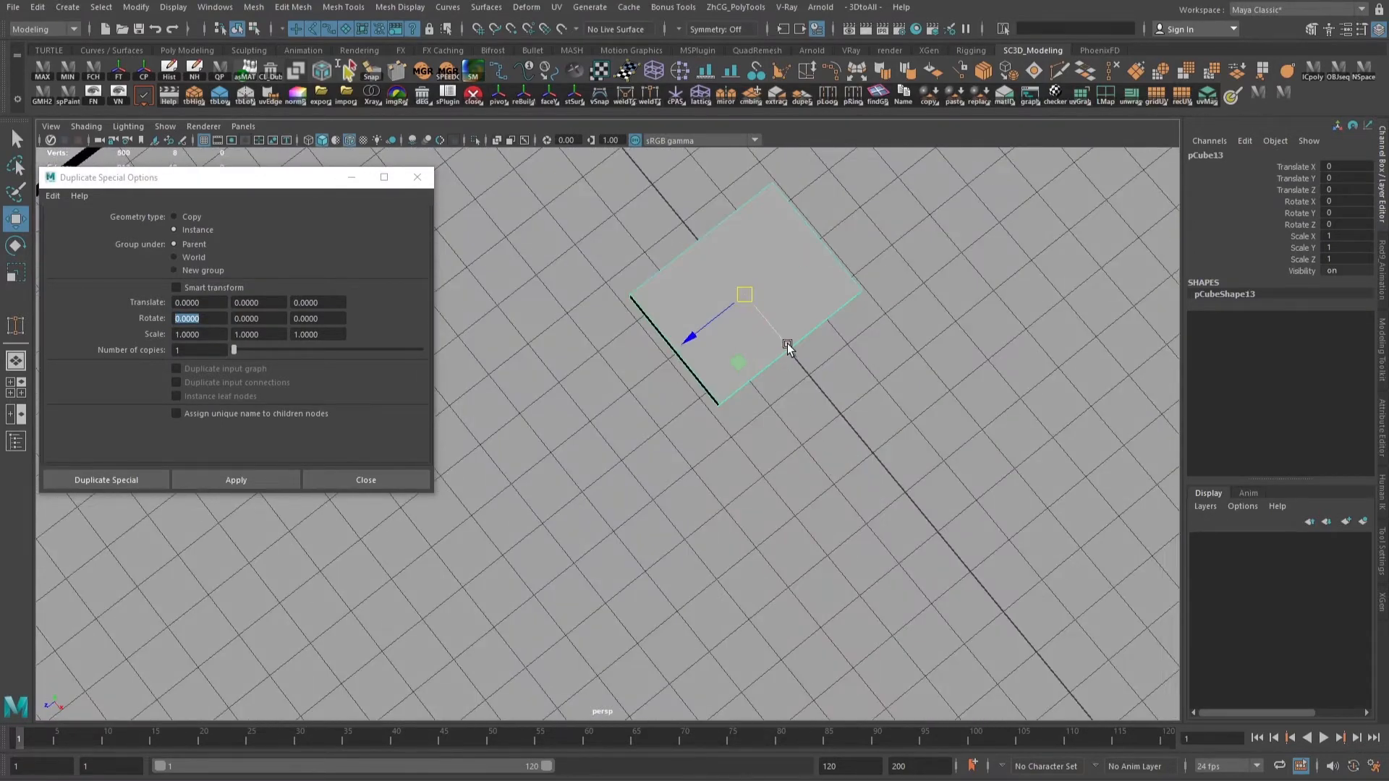
drag(787, 345, 1026, 569)
alt+drag(753, 484, 641, 411)
click(737, 343)
alt+right_drag(669, 472, 760, 430)
alt+middle_drag(759, 432, 754, 456)
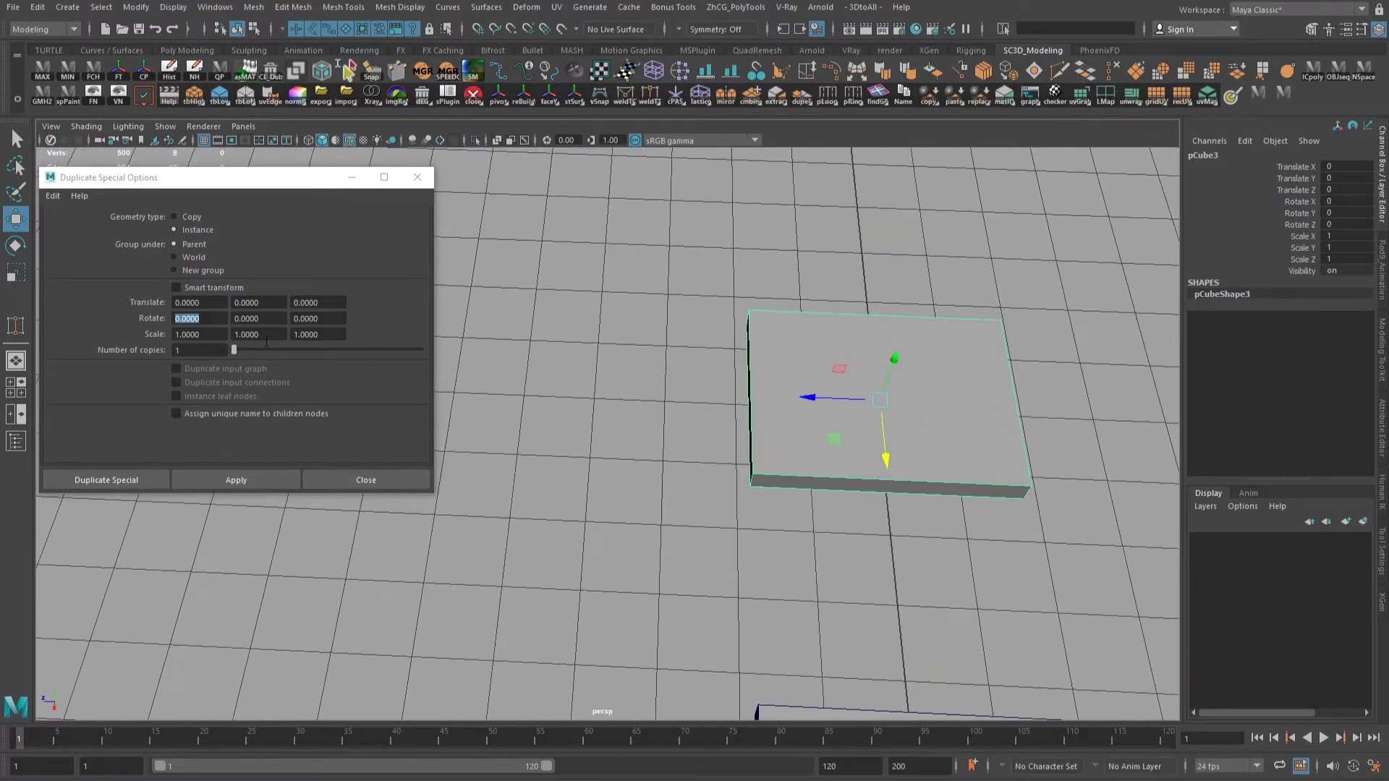
- Set the X scale for Duplicate Special to 0.9
alt+drag(858, 456, 836, 447)
alt+right_drag(836, 447, 709, 427)
alt+middle_drag(709, 427, 779, 419)
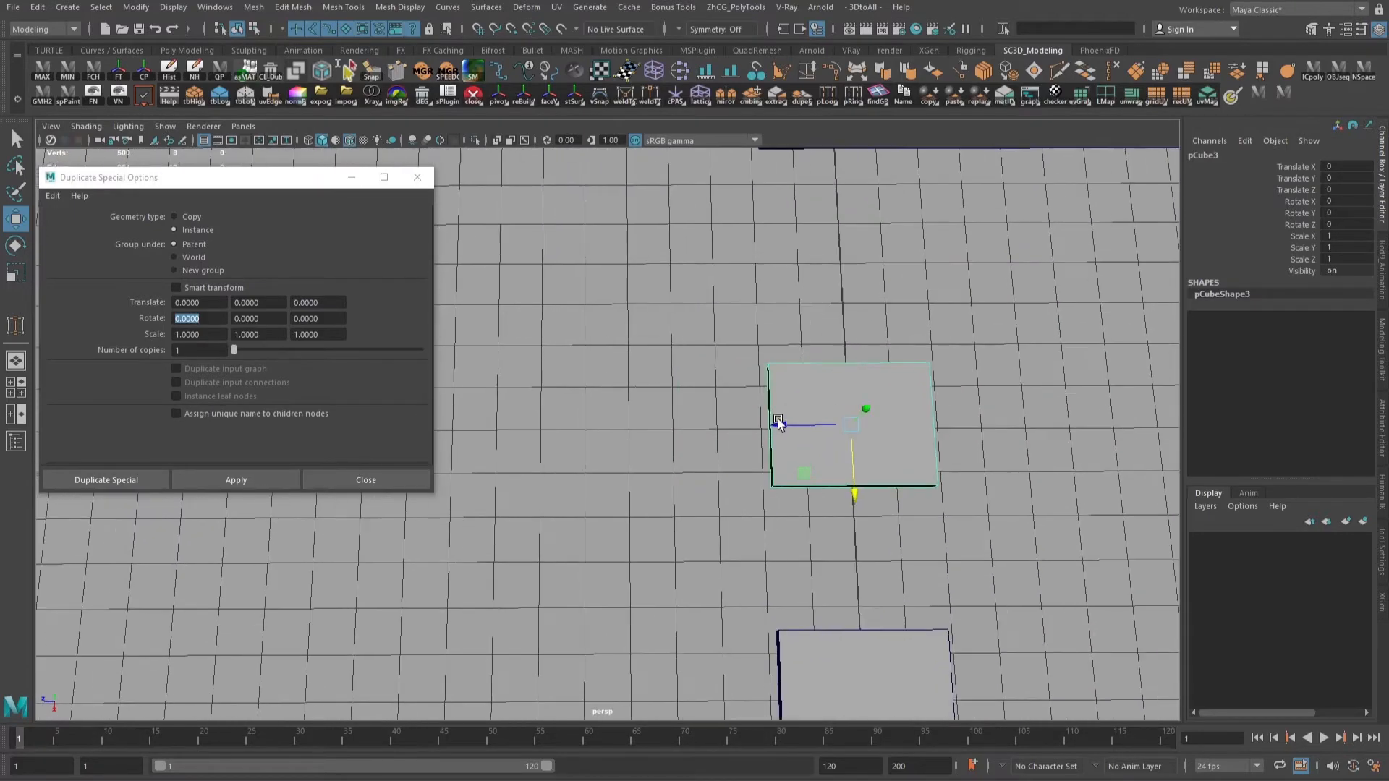
alt+right_drag(816, 416, 755, 403)
alt+middle_drag(755, 402, 1001, 390)
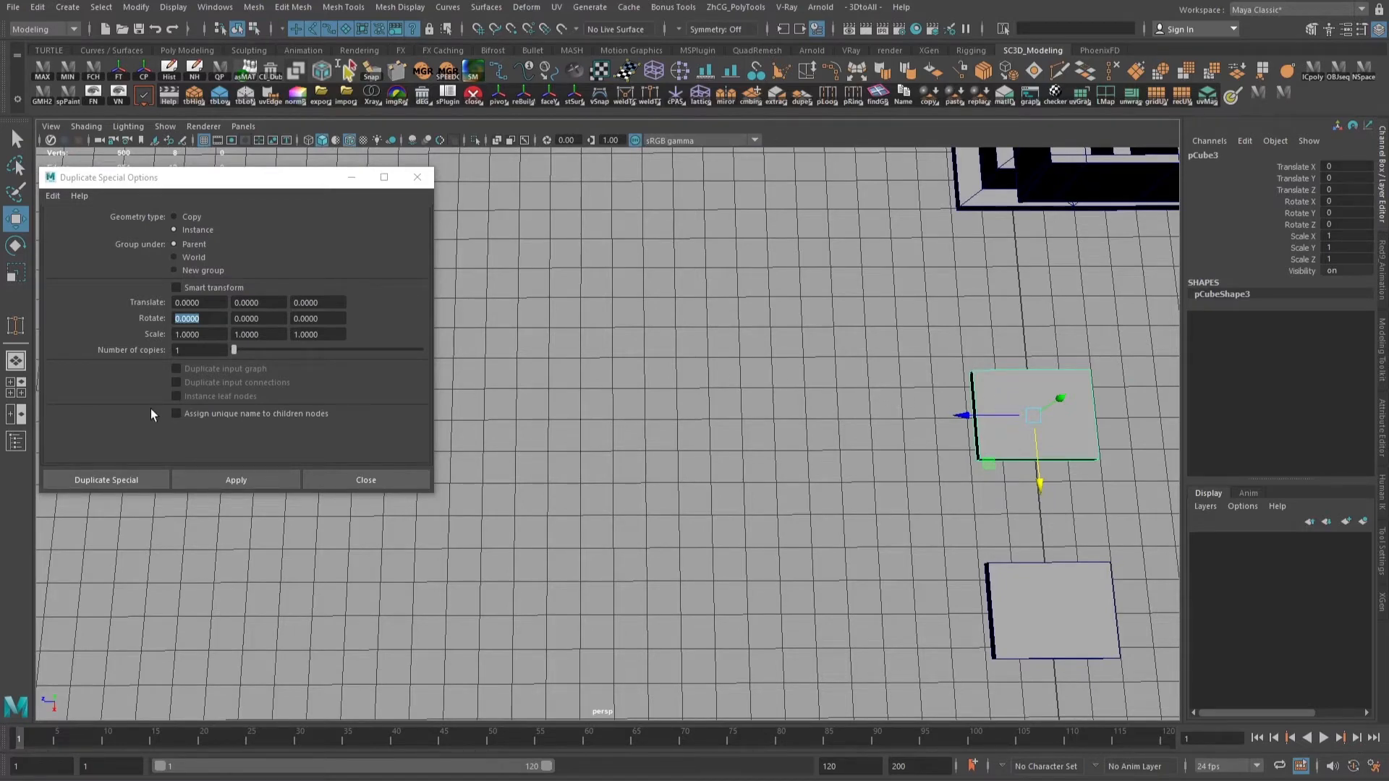
alt+middle_drag(811, 406, 623, 430)
alt+right_drag(623, 430, 684, 434)
key(q)
drag(208, 334, 47, 331)
text(.9)
key(Return)
- Set the number of copies for Duplicate Special to 5
alt+middle_drag(864, 431, 912, 392)
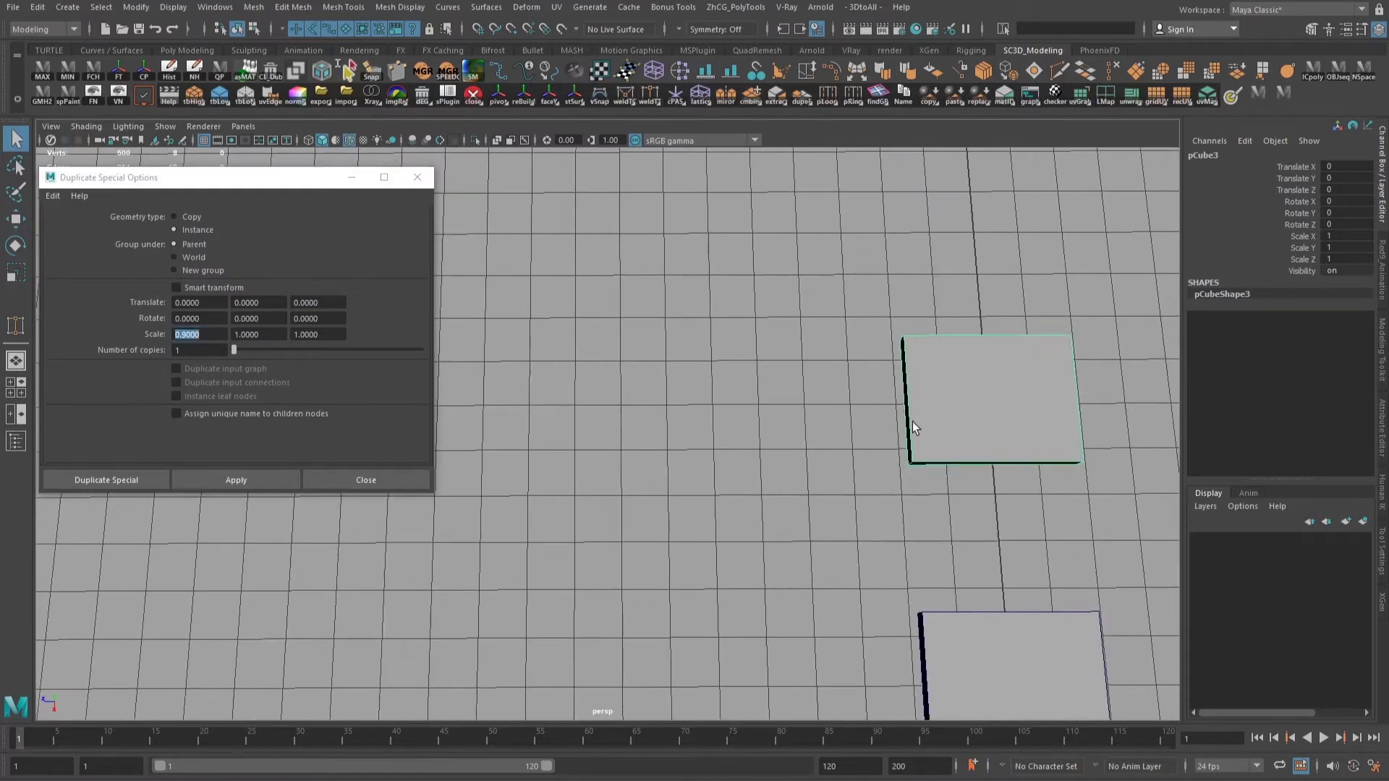
click(211, 353)
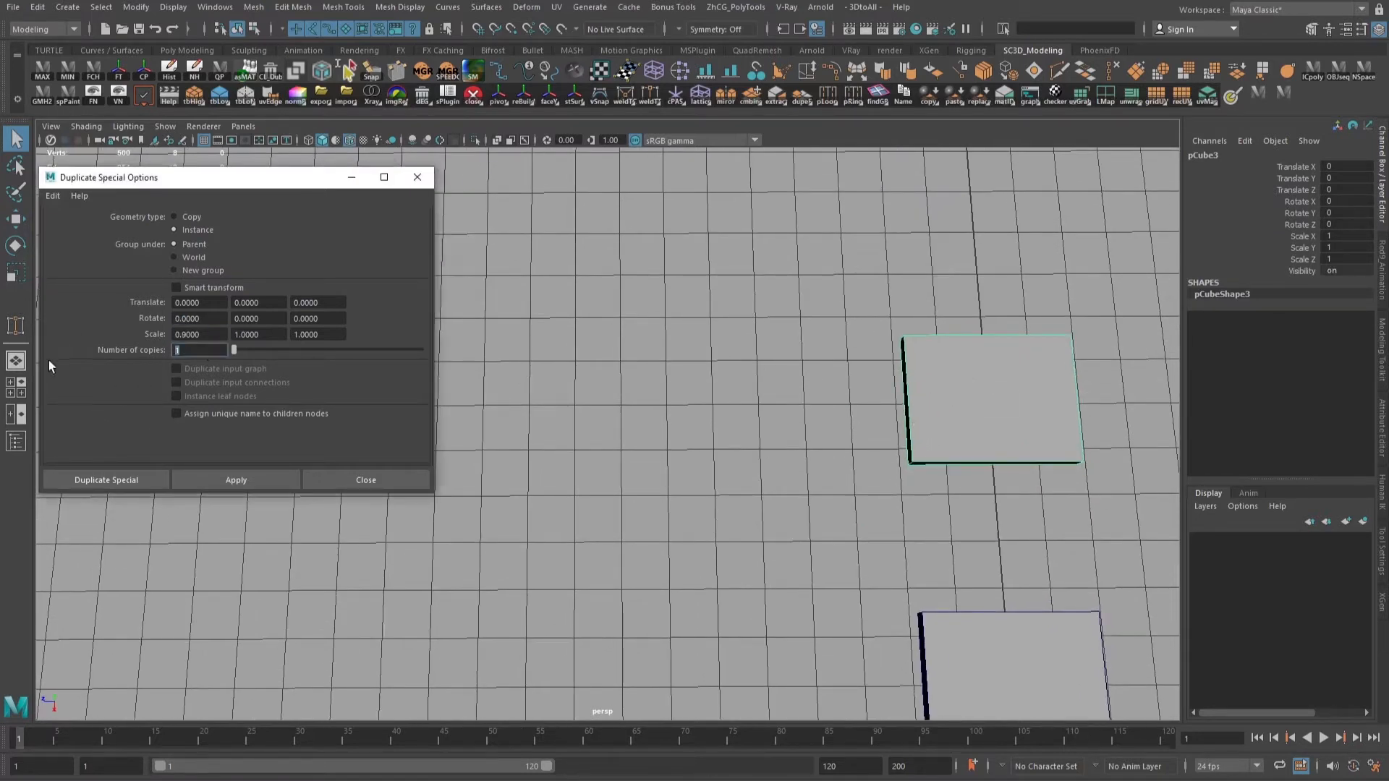
text(5)
key(Return)
- Set the Z translate offset for Duplicate Special to 4
drag(325, 302, 246, 301)
text(5)
key(Return)
drag(315, 303, 243, 297)
text(4)
key(Return)
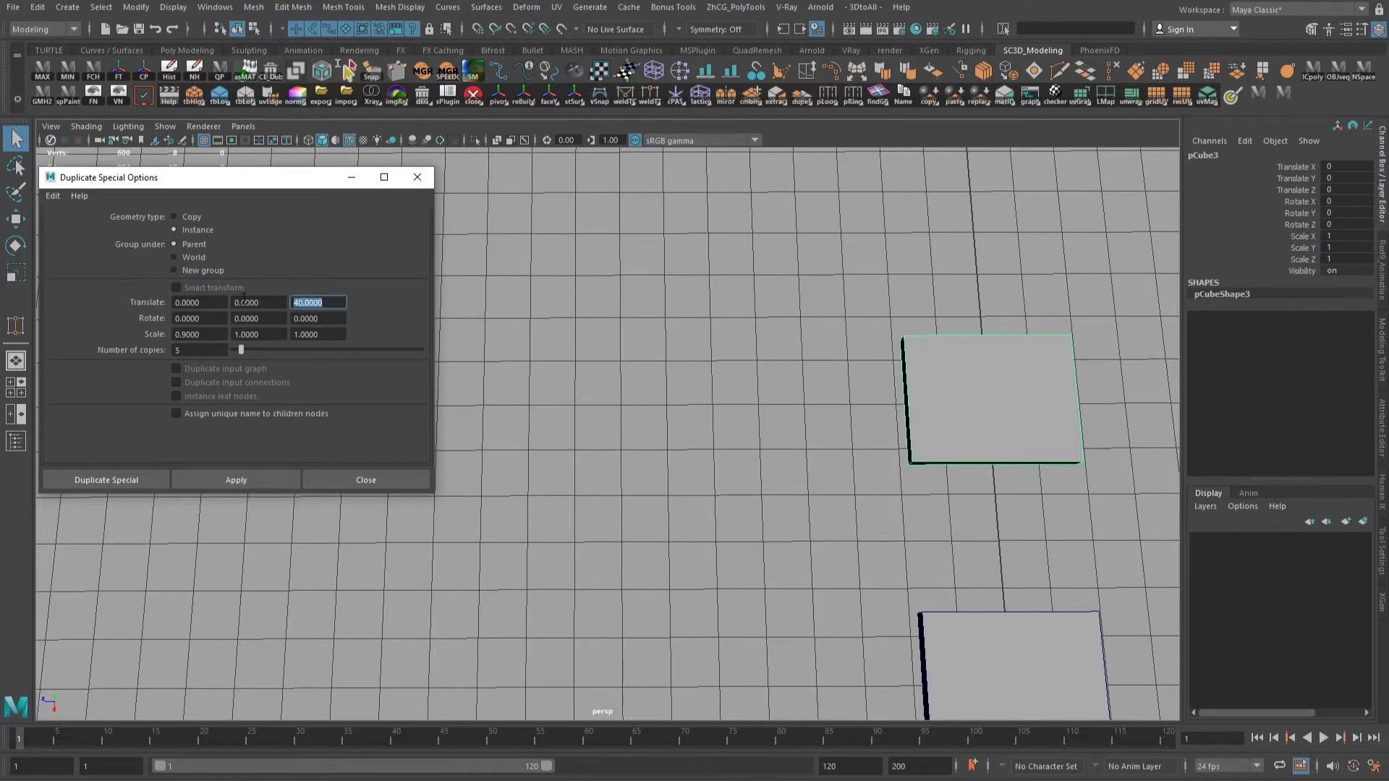
text(4)
key(Return)
- Examine the slab's orientation and the X scale entry in the Duplicate Special settings
scroll(802, 514, down, 2)
alt+drag(803, 515, 851, 484)
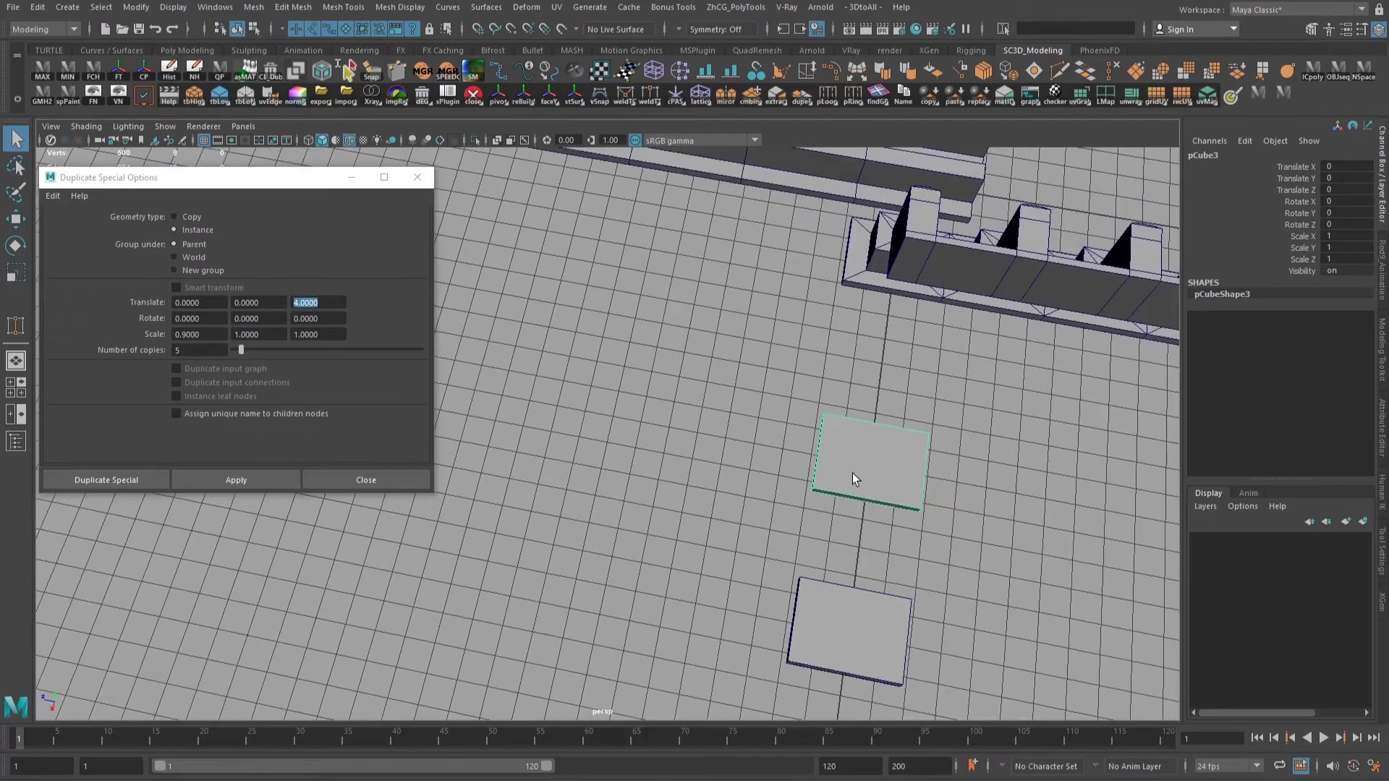
alt+drag(540, 392, 1016, 477)
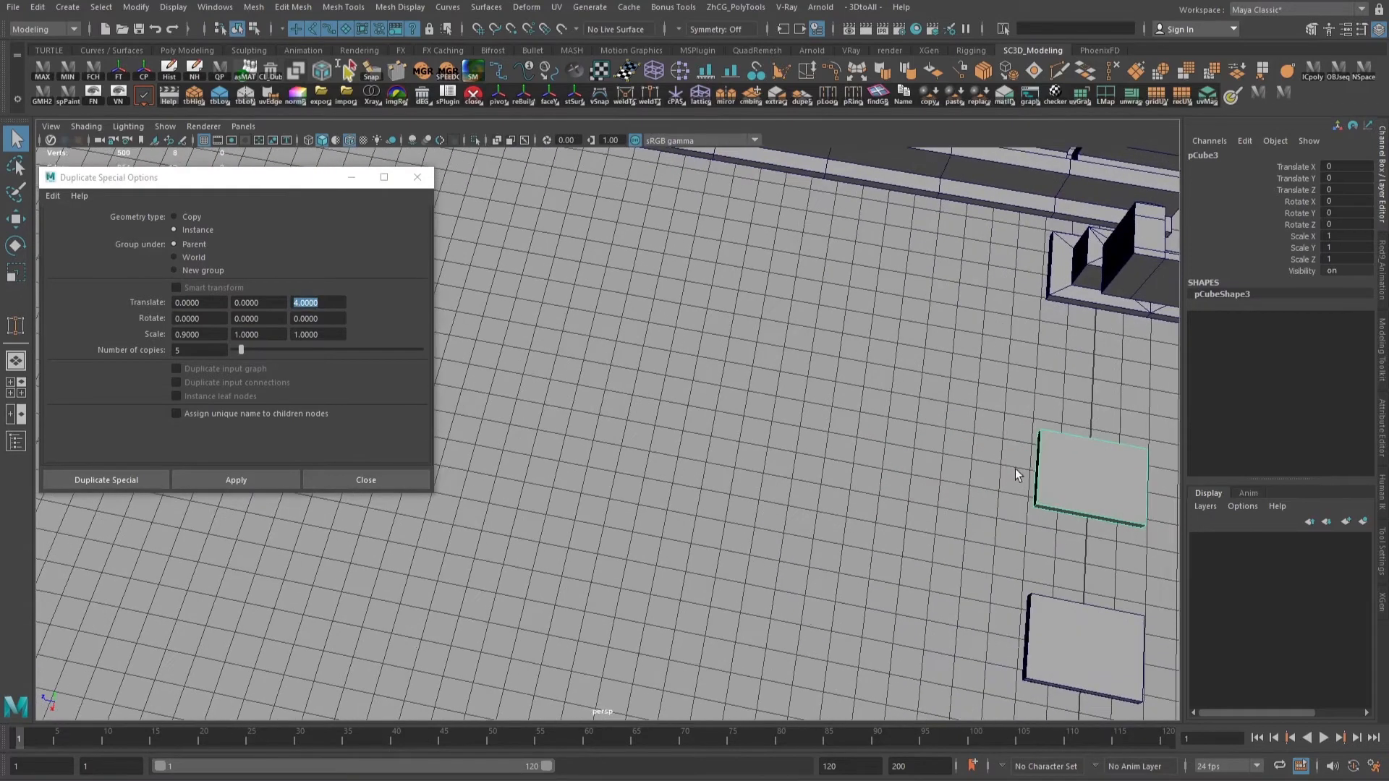
key(w)
alt+drag(953, 510, 759, 531)
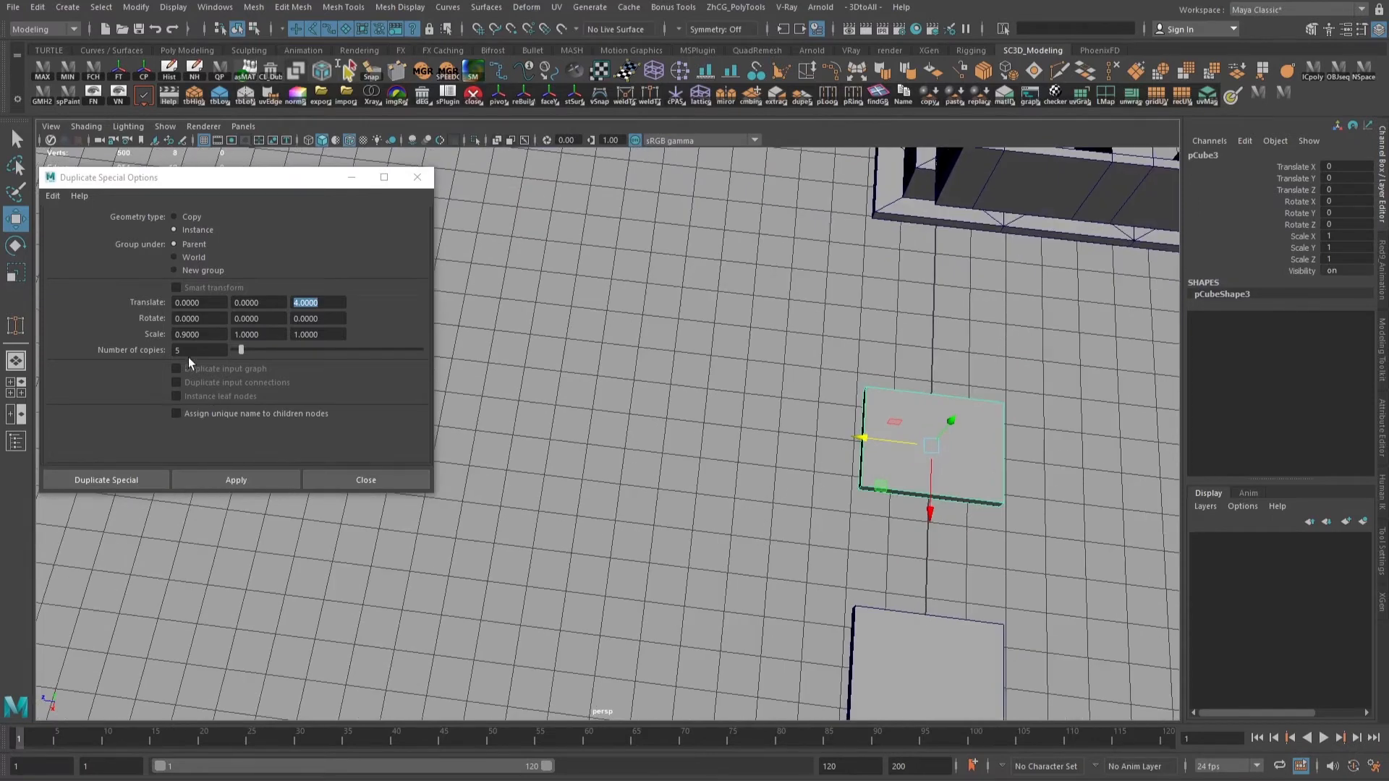
click(206, 334)
click(191, 335)
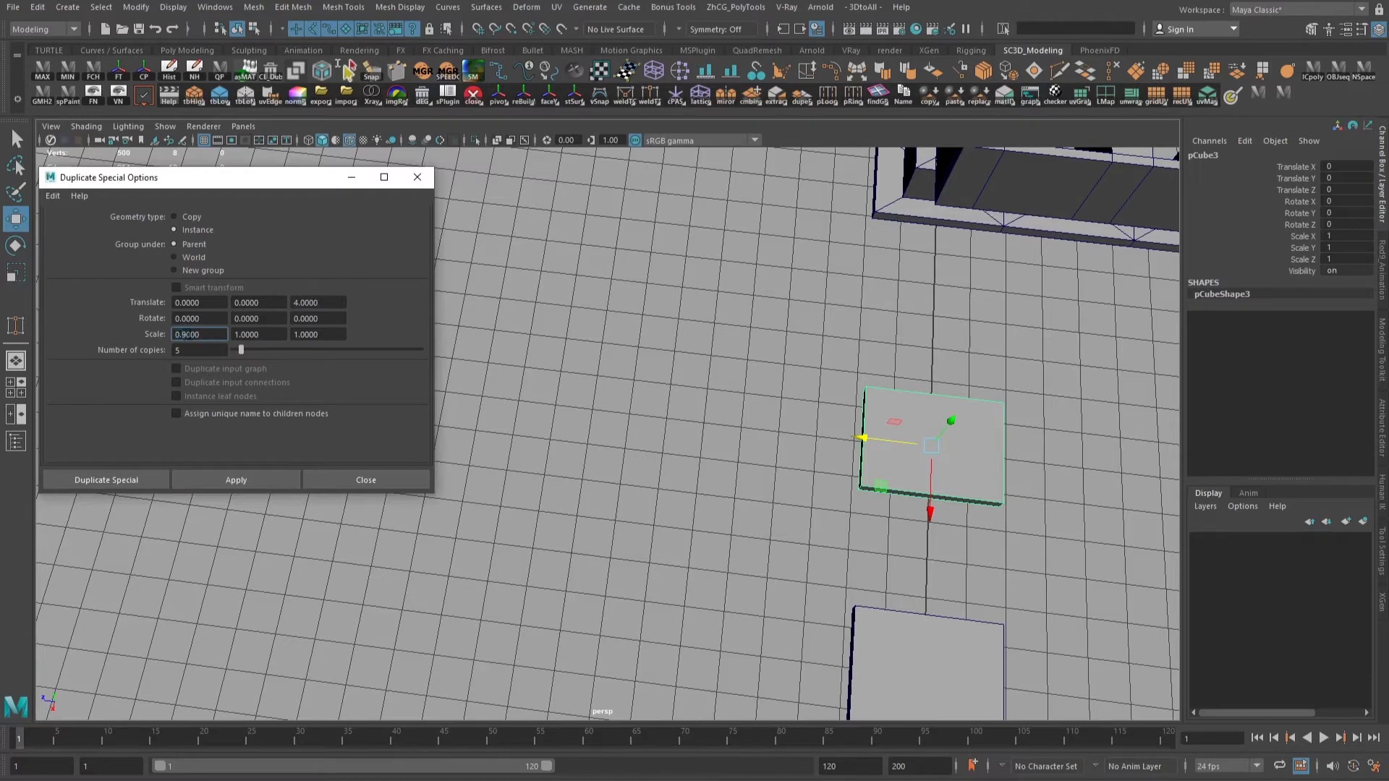
drag(181, 334, 196, 334)
alt+middle_drag(892, 506, 756, 510)
alt+middle_drag(760, 440, 774, 489)
- Try a Scale X of 0.9 directly on the slab and undo it
key(r)
click(1358, 237)
text(0.9)
key(Return)
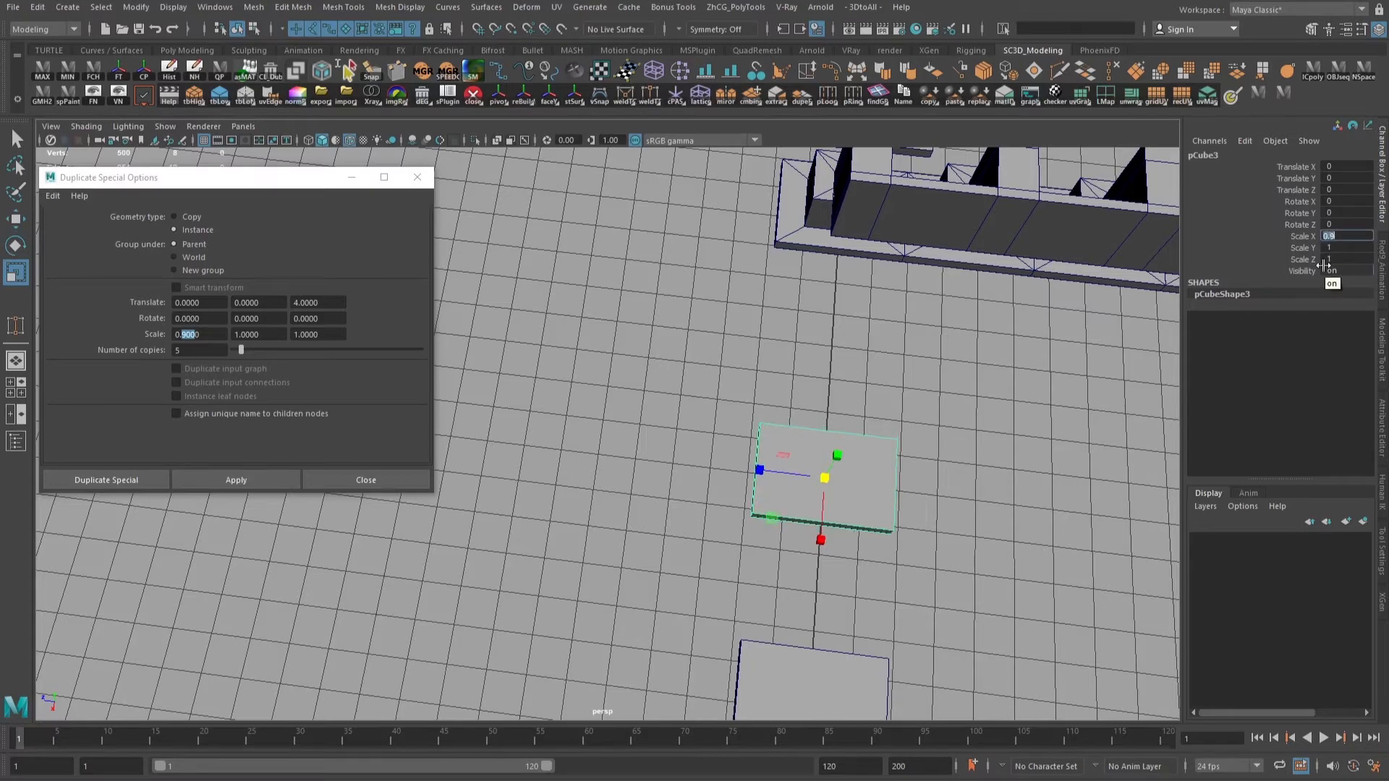
alt+right_drag(667, 533, 986, 611)
key(ctrl+z)
- Apply Duplicate Special to create a row of slab instances that narrow progressively, and inspect the row
alt+right_drag(838, 559, 745, 588)
alt+middle_drag(745, 587, 896, 595)
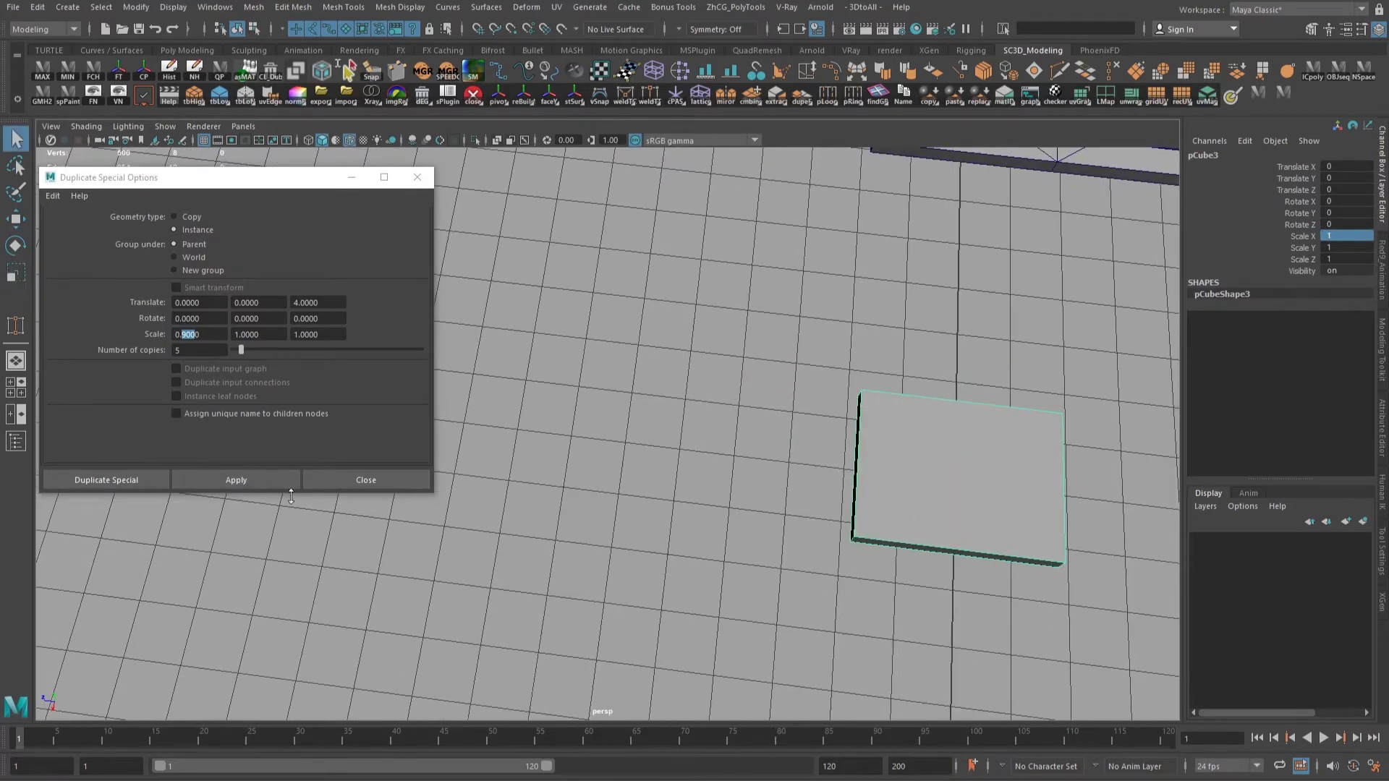
click(256, 478)
alt+drag(505, 497, 564, 502)
alt+right_drag(564, 502, 492, 520)
click(434, 554)
alt+middle_drag(492, 521, 835, 475)
click(359, 566)
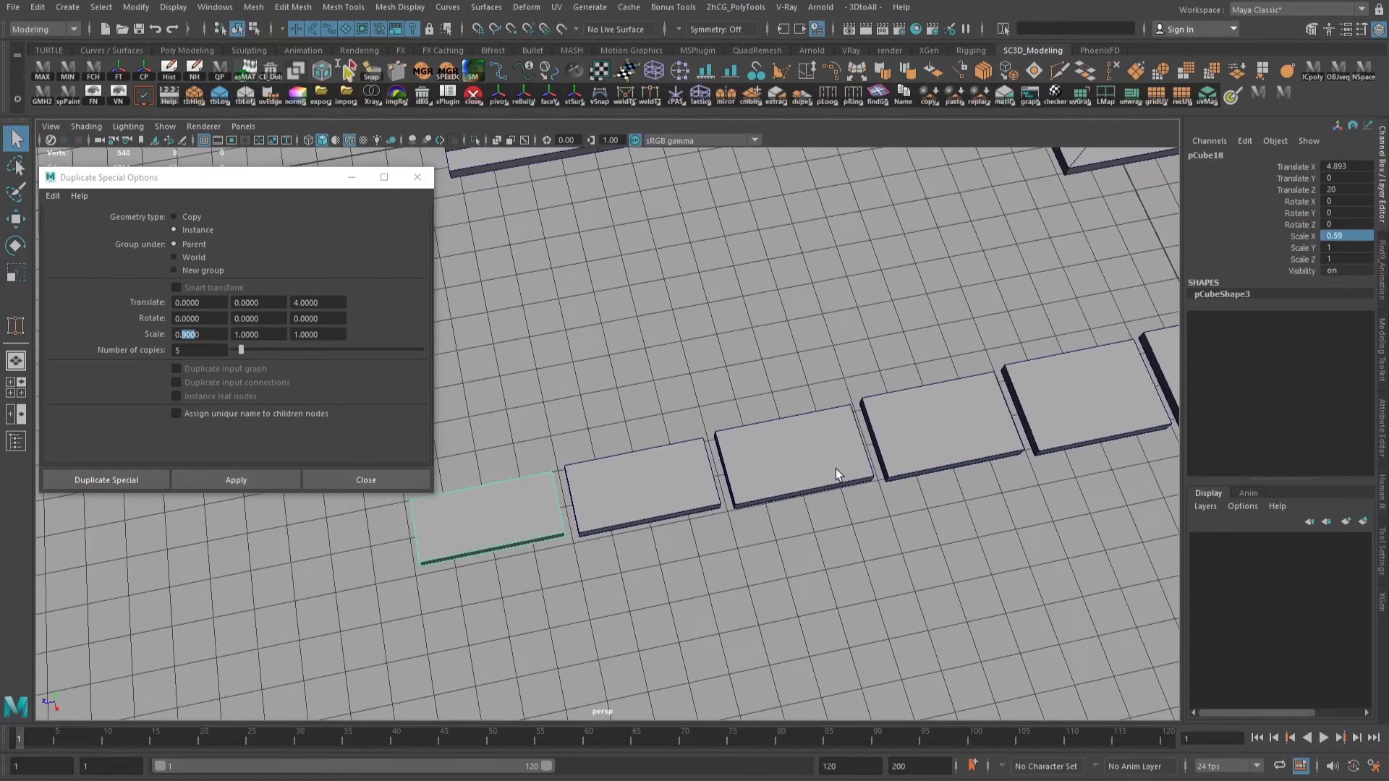